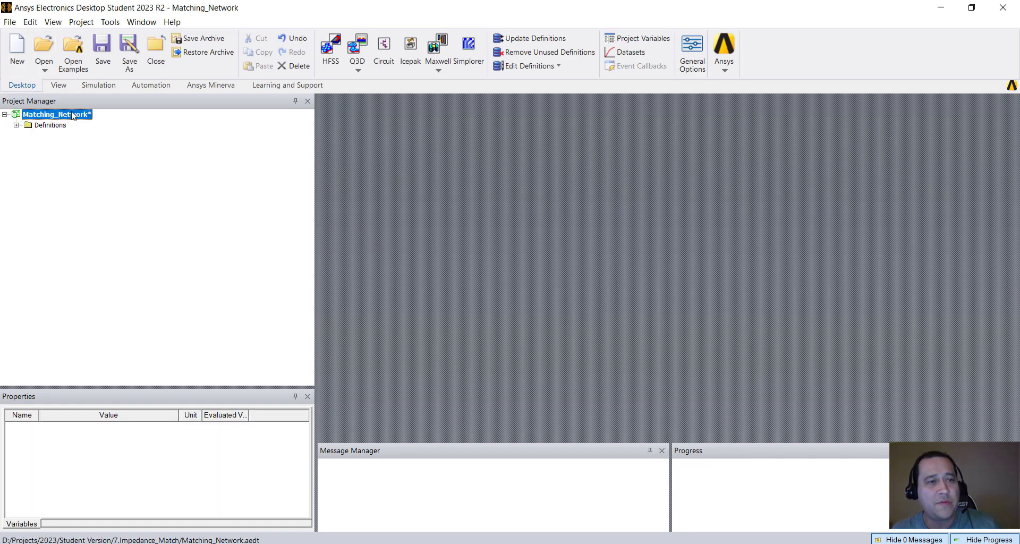
- Insert a new HFSS terminal-network design, HFSSDesign2, into the Matching_Network project
left_click(331, 55)
left_click(118, 130)
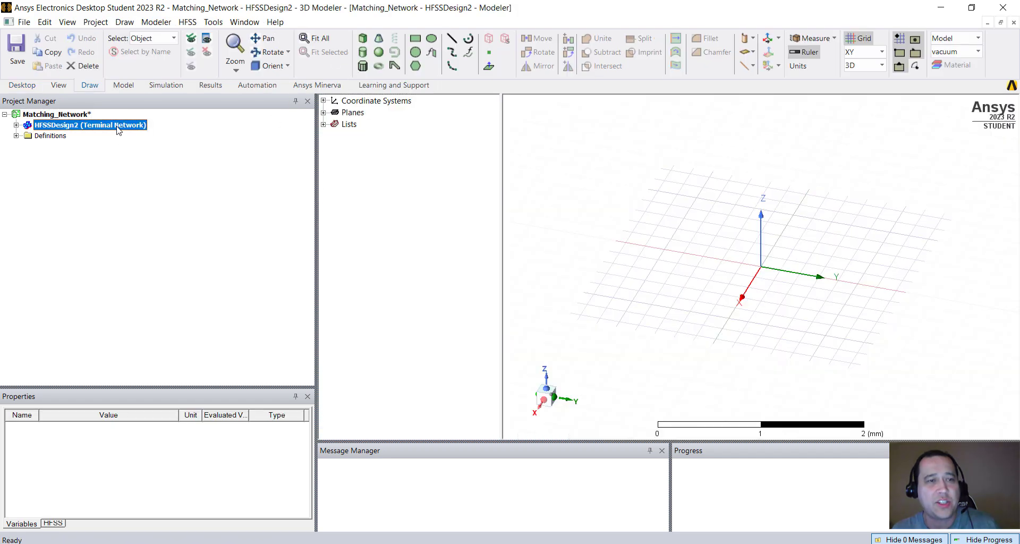
left_click(43, 129)
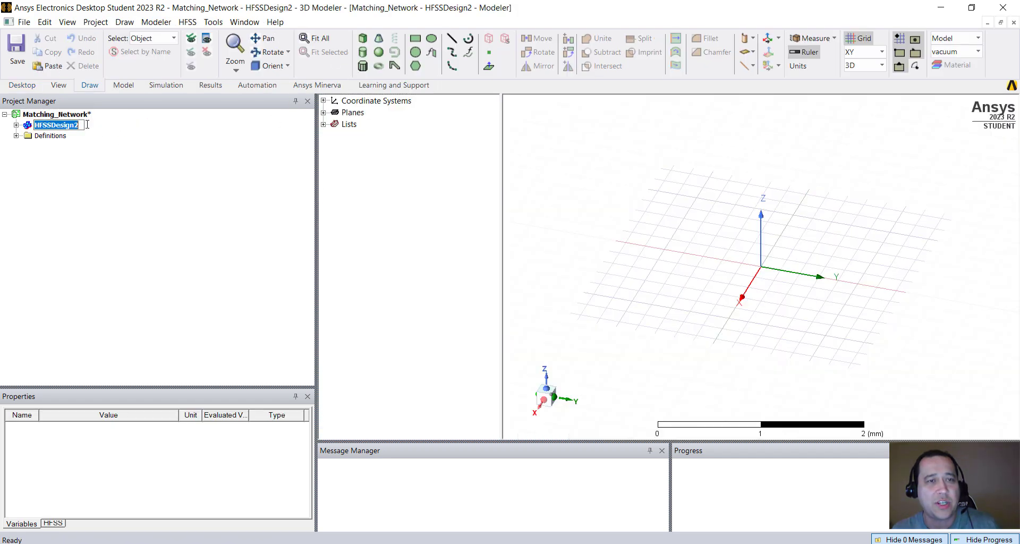
- Choose the log_CAD.step file for geometry import from the Modeler menu
left_click(156, 22)
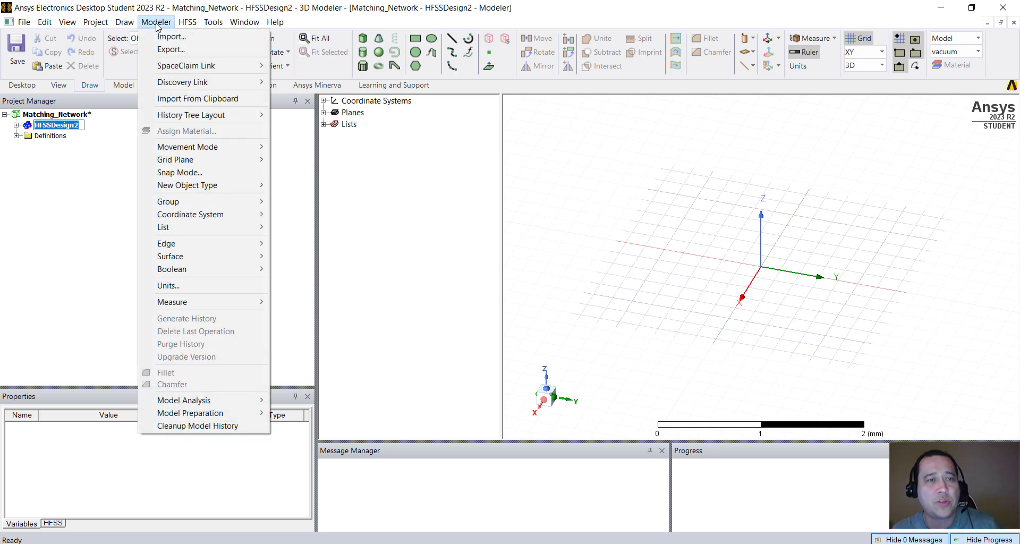
left_click(159, 35)
left_click(429, 226)
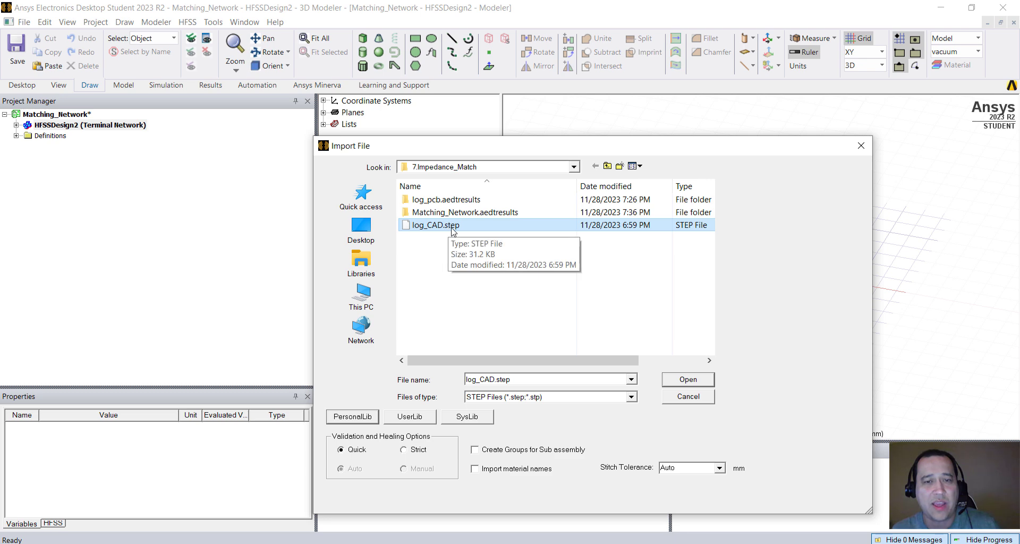
- Import the log_CAD.step board and assign Duroid (tm) as the substrate sub's material
left_click(690, 380)
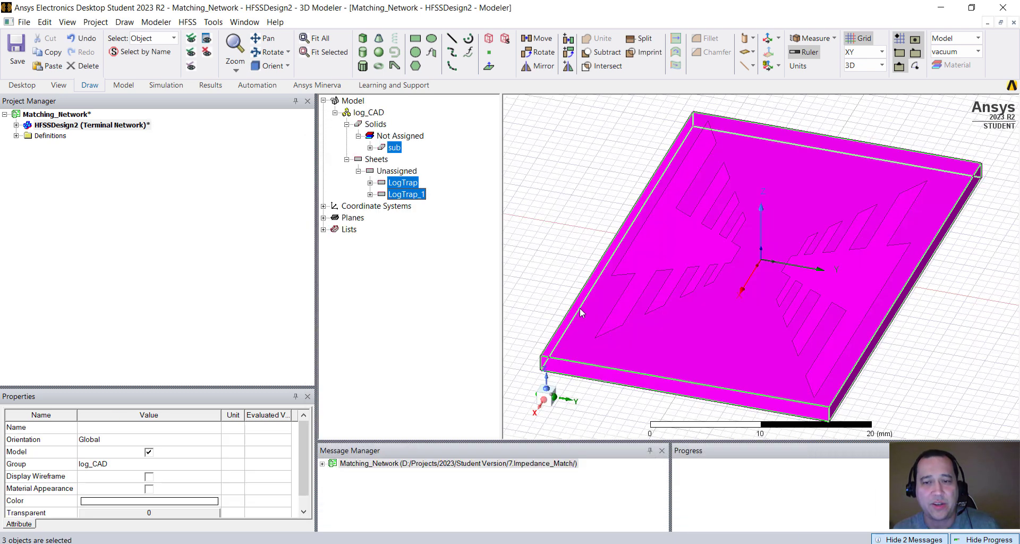
left_click_drag(556, 227, 574, 243, "alt")
left_click(395, 149)
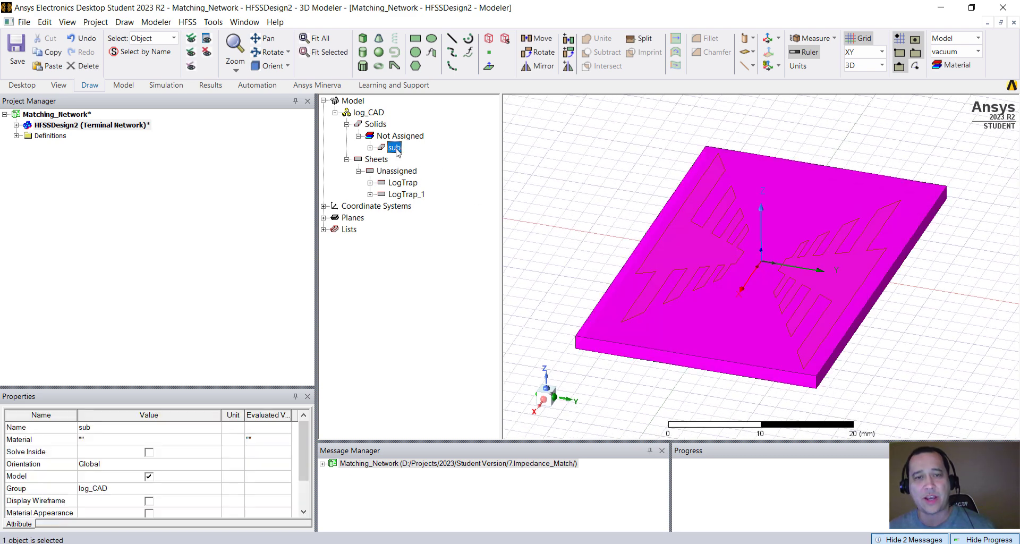
left_click(721, 383)
left_click(724, 331)
right_click(398, 153)
left_click(444, 257)
type("dur")
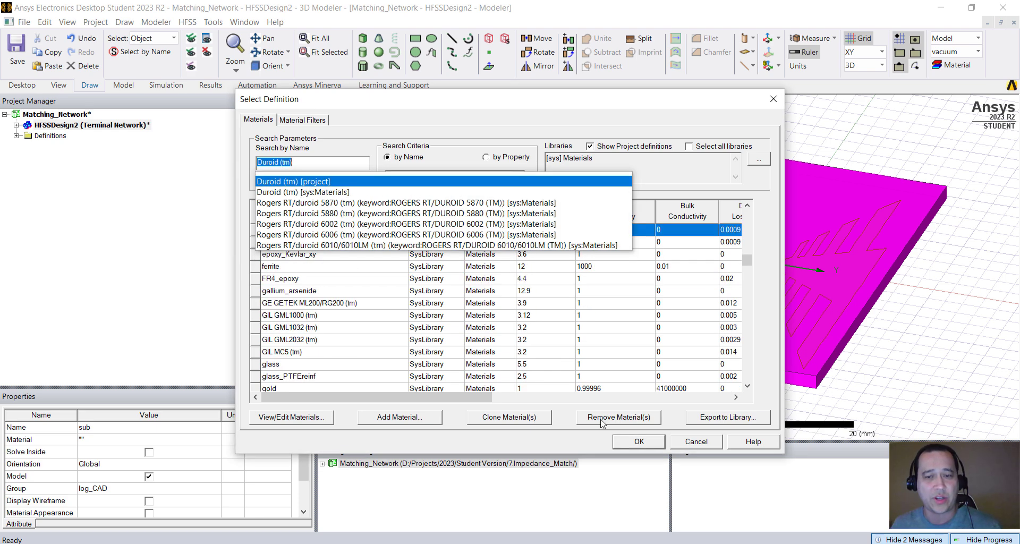
left_click(638, 441)
left_click(601, 310)
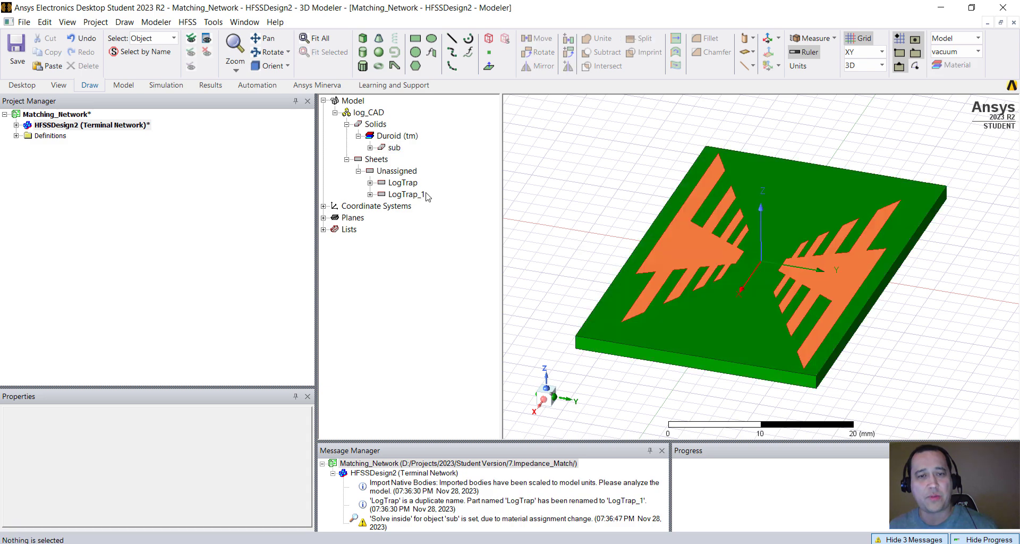
- Select both antenna sheets, LogTrap and LogTrap_1
left_click(409, 185)
left_click(411, 194, "ctrl")
left_click_drag(576, 261, 580, 261, "alt")
left_click(406, 184)
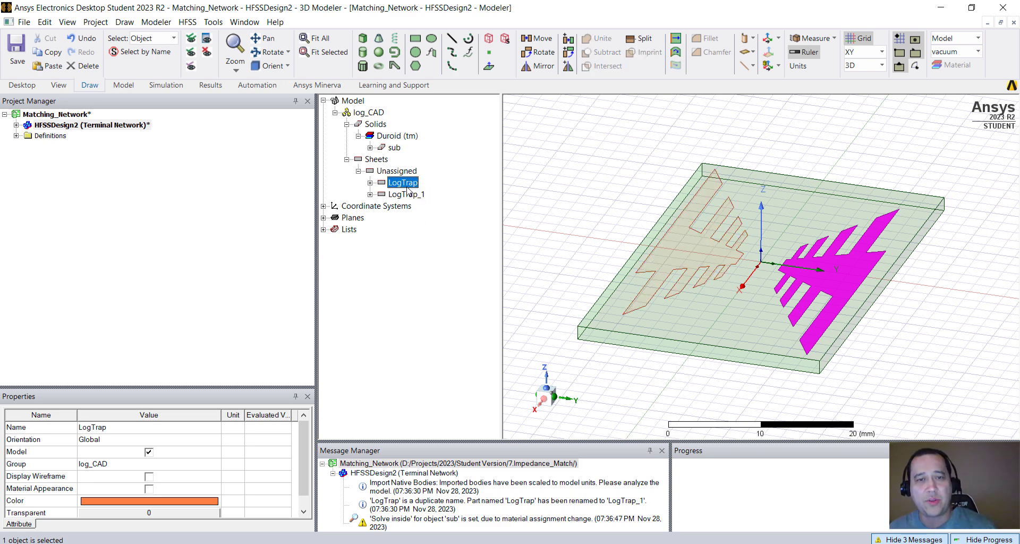
left_click(409, 194, "ctrl")
left_click(687, 251)
left_click(821, 272, "ctrl")
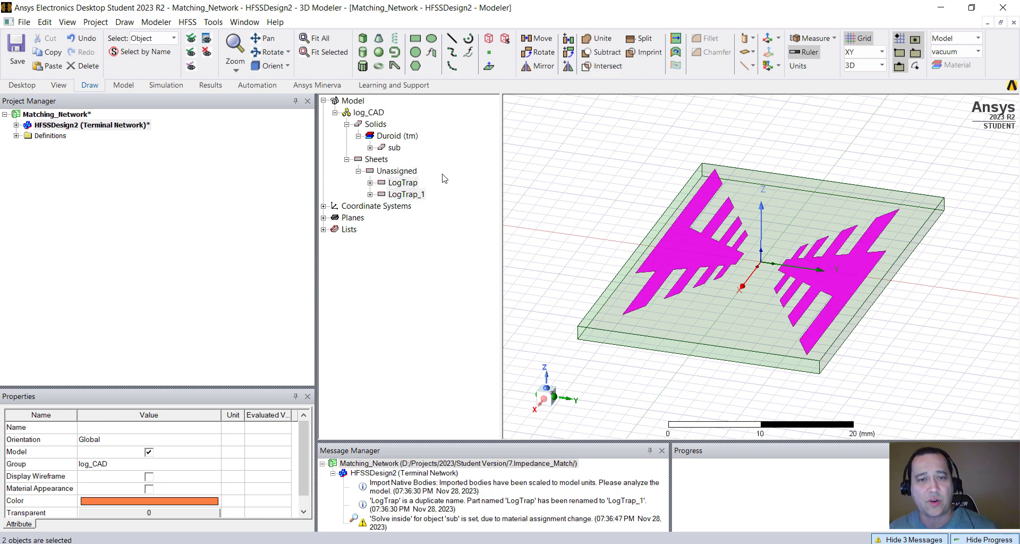
right_click(415, 196)
- Give the selected sheets a Finite Conductivity boundary based on copper material
mouse_move(467, 392)
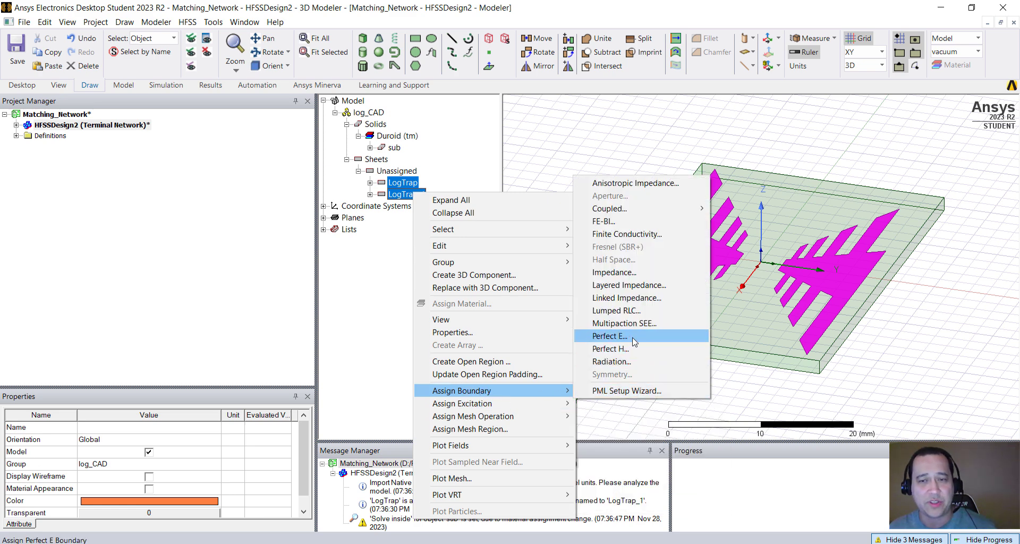
left_click(629, 234)
left_click(430, 227)
left_click(563, 230)
type("cop")
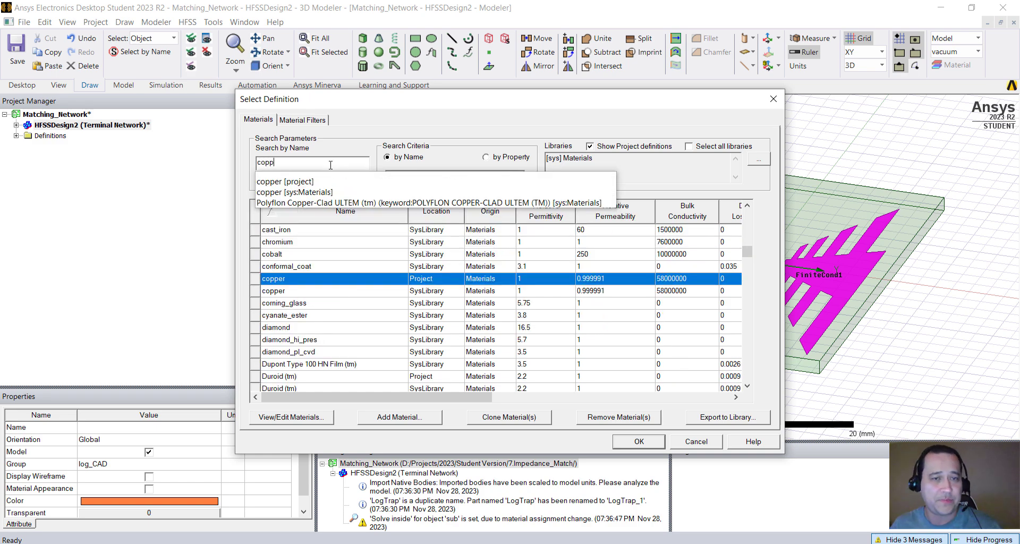
type("p")
left_click(312, 182)
left_click(640, 442)
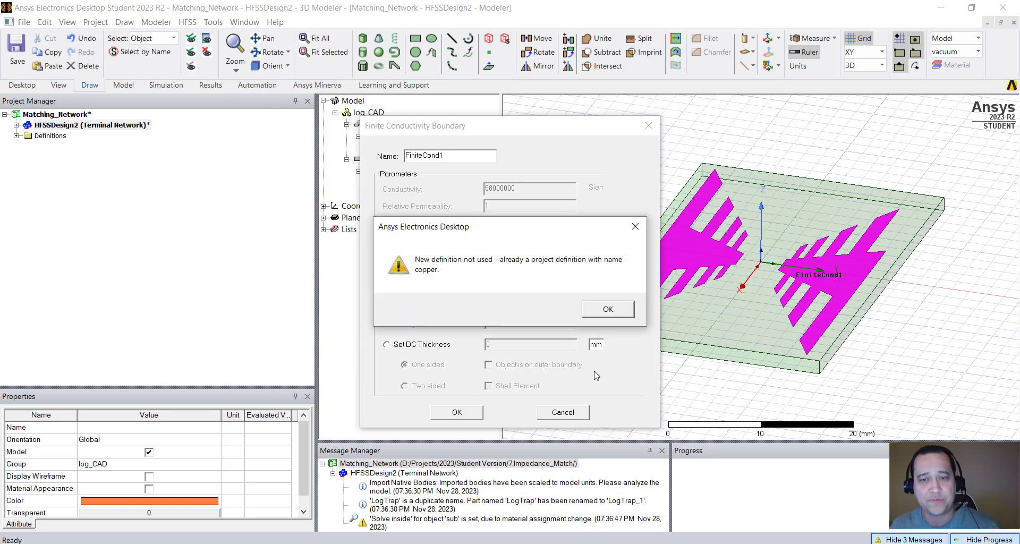
left_click(604, 311)
left_click(456, 412)
scroll(550, 227, "up", 3)
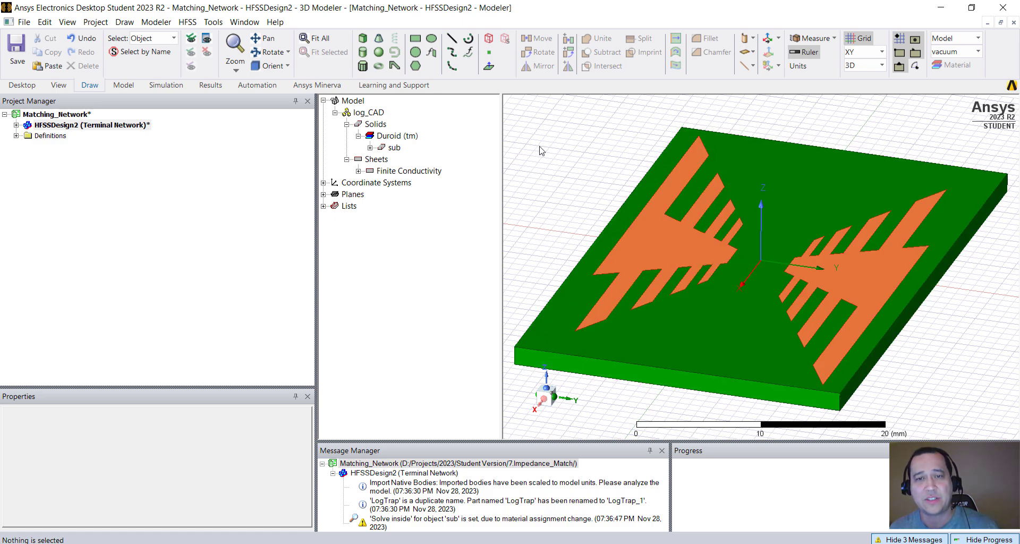
- Switch to edge selection and pick the two inner feed edges of the antenna arms
right_click(552, 139)
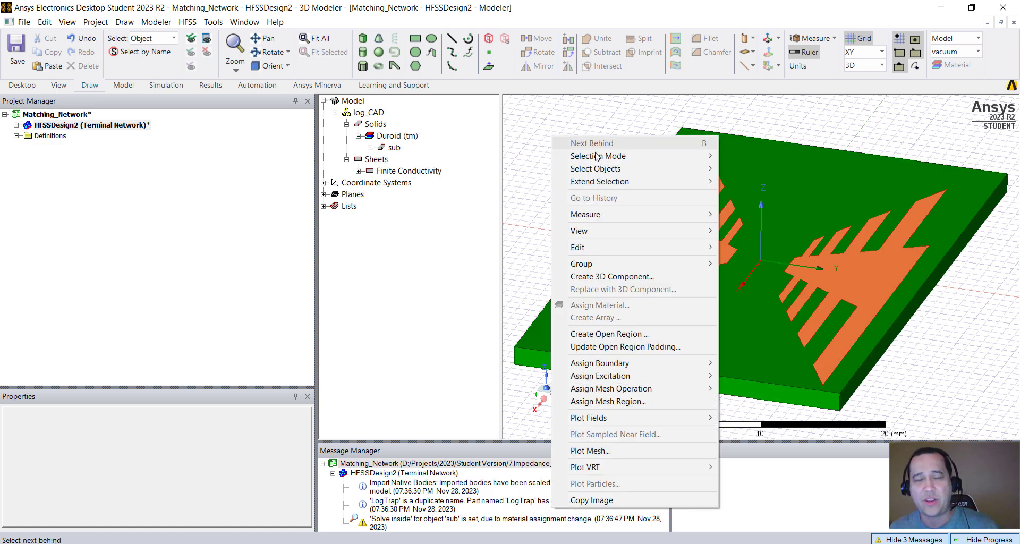
mouse_move(668, 163)
left_click(837, 211)
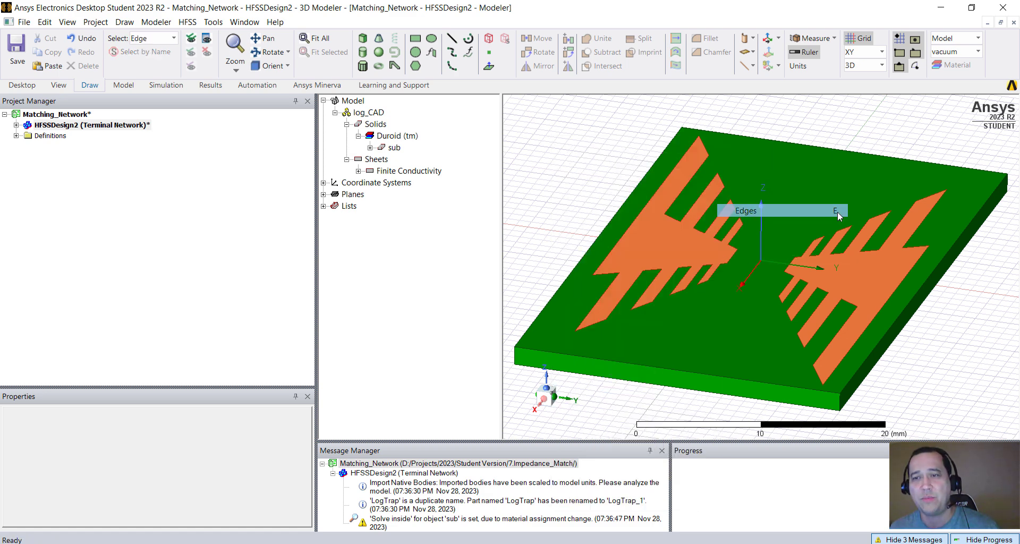
left_click(732, 259)
scroll(732, 259, "up", 5)
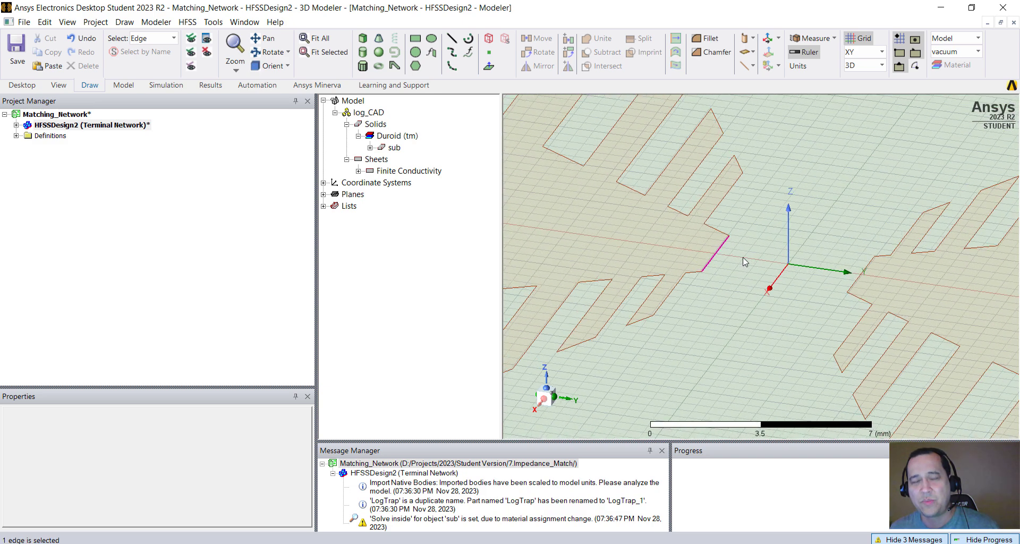
left_click(859, 277, "ctrl")
- Create circuit port 1 across the two selected feed edges with default settings
right_click(751, 200)
mouse_move(772, 414)
mouse_move(729, 415)
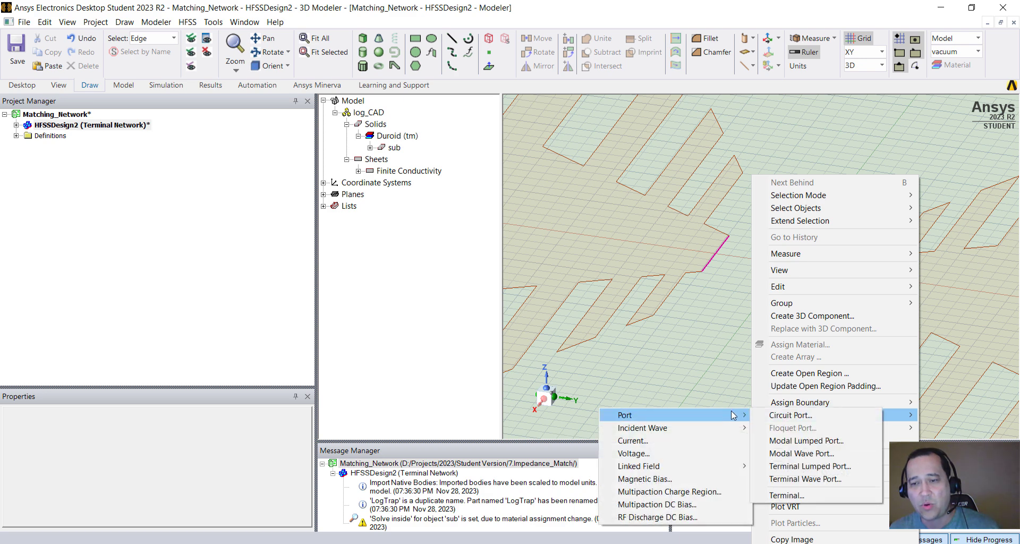
left_click(790, 417)
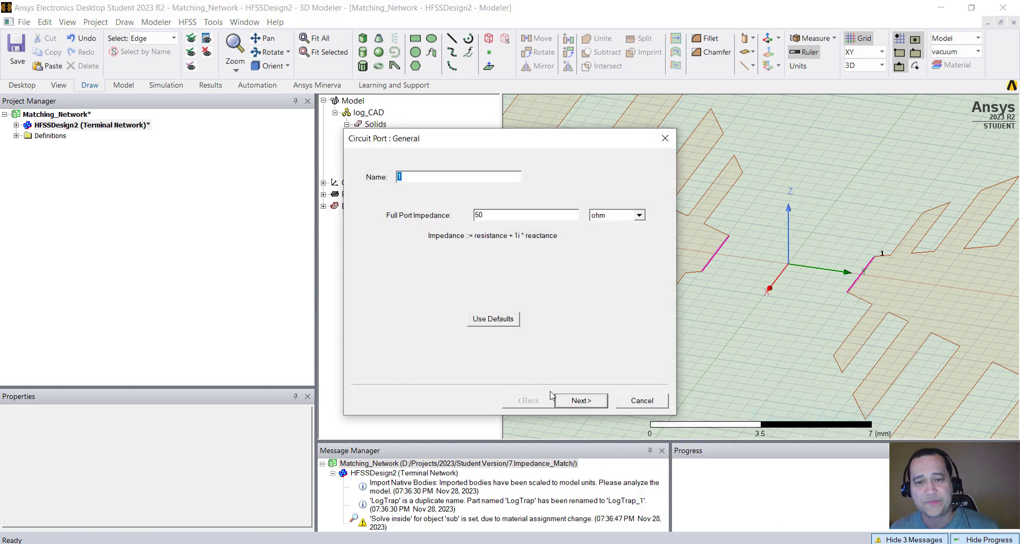
left_click(578, 403)
left_click(582, 401)
- Check the copper FiniteCond1 boundary in the design tree and fit the board in view
left_click(17, 125)
left_click(27, 167)
left_click(75, 178)
key("ctrl+d")
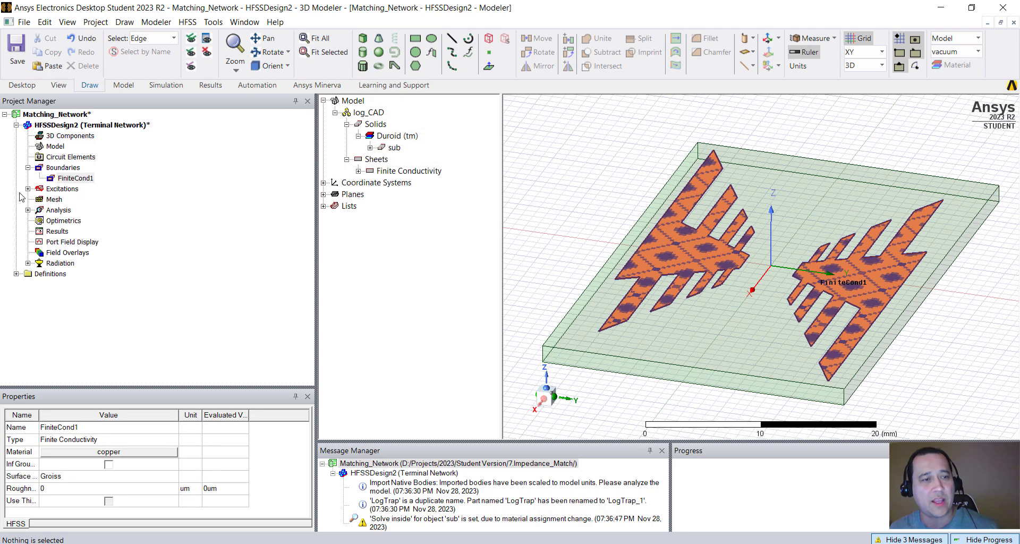
- Inspect port 1 and its 1_Ref1 terminal under Excitations
left_click(28, 189)
left_click(40, 199)
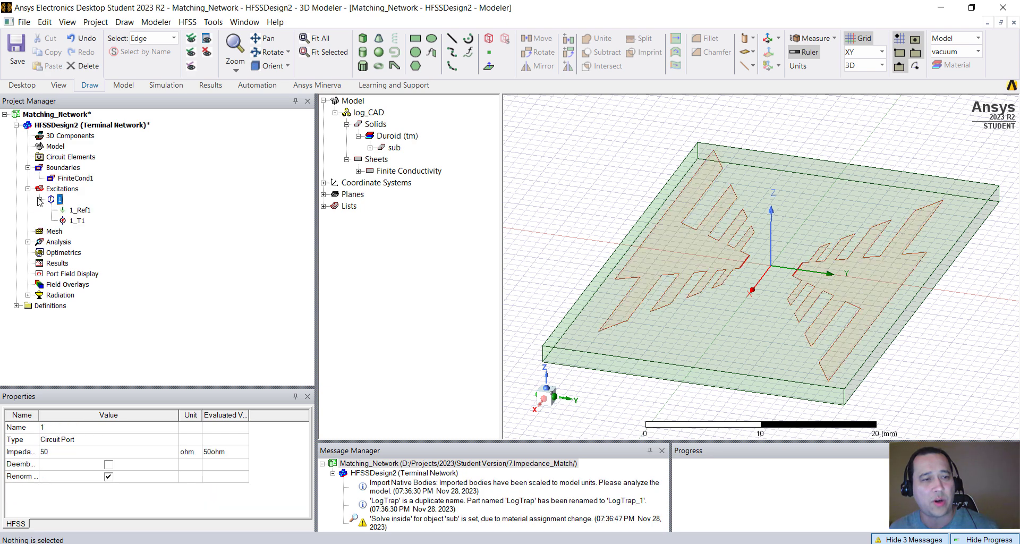
left_click(81, 211)
left_click(41, 199)
- Confirm the HFSS solution type settings with auto-open region kept on
left_click(189, 22)
left_click(219, 36)
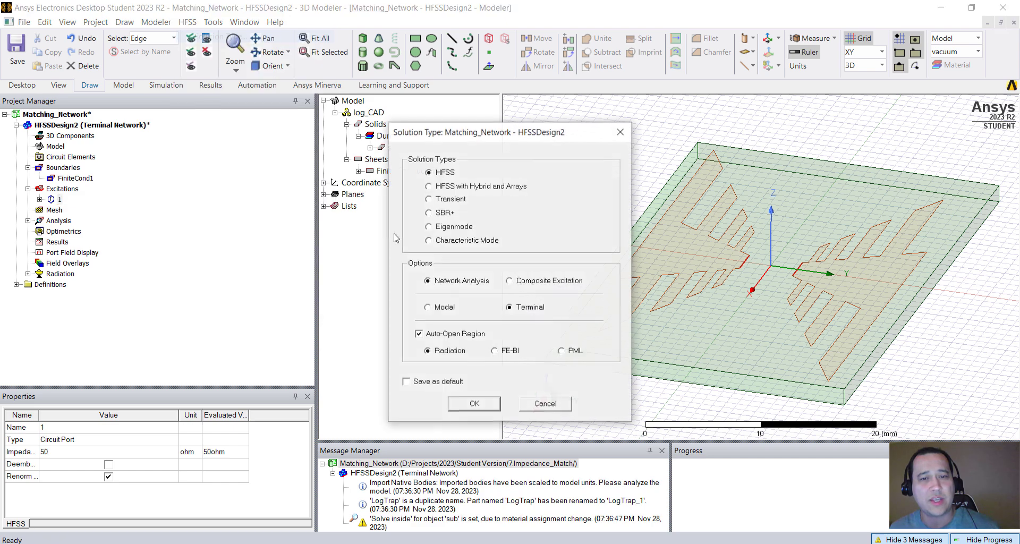
left_click(449, 335)
left_click(450, 336)
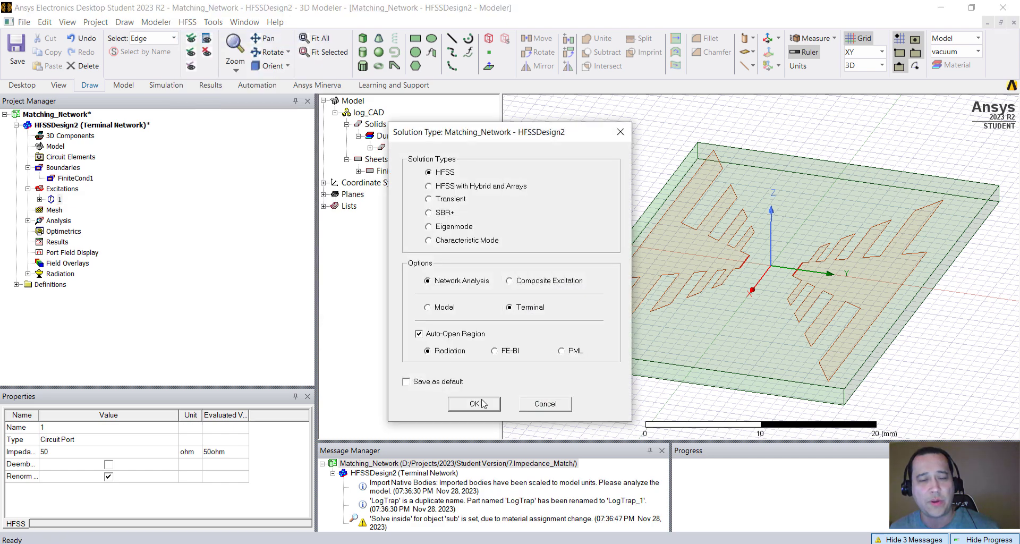
left_click(476, 408)
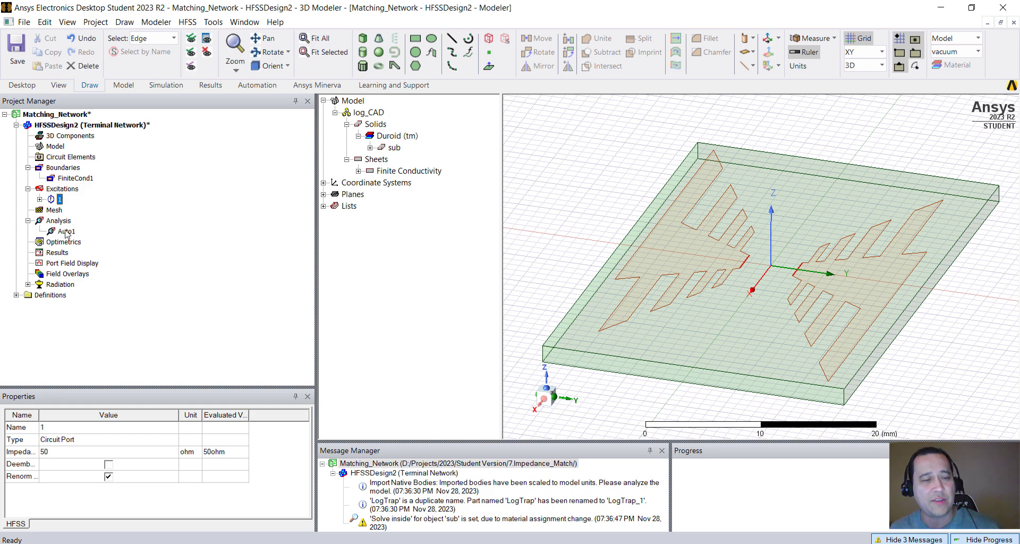
- Set the Auto1 setup to a 10 GHz solution frequency with 99 maximum passes
left_click(65, 232)
double_click(66, 232)
type("10")
key("Tab")
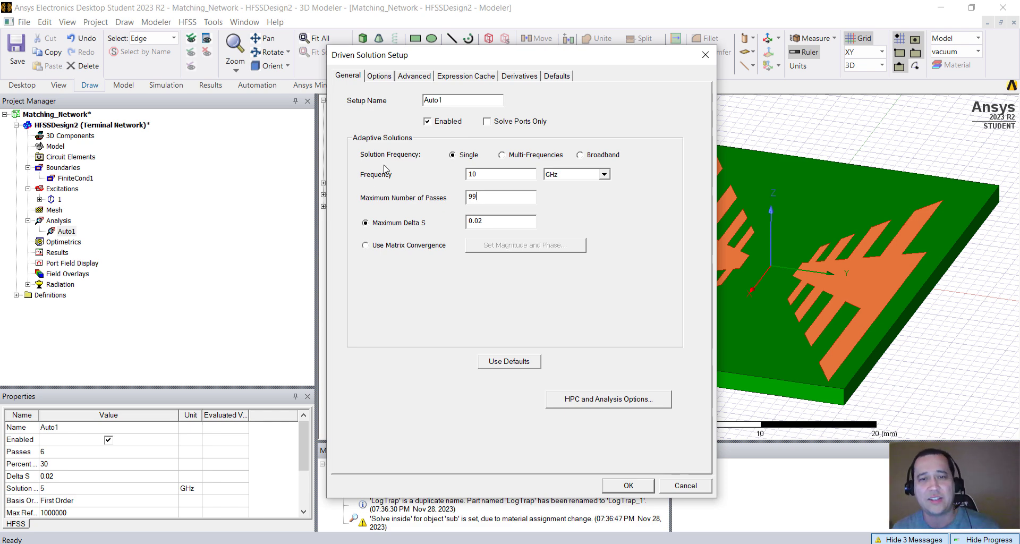
left_click(379, 77)
left_click(626, 485)
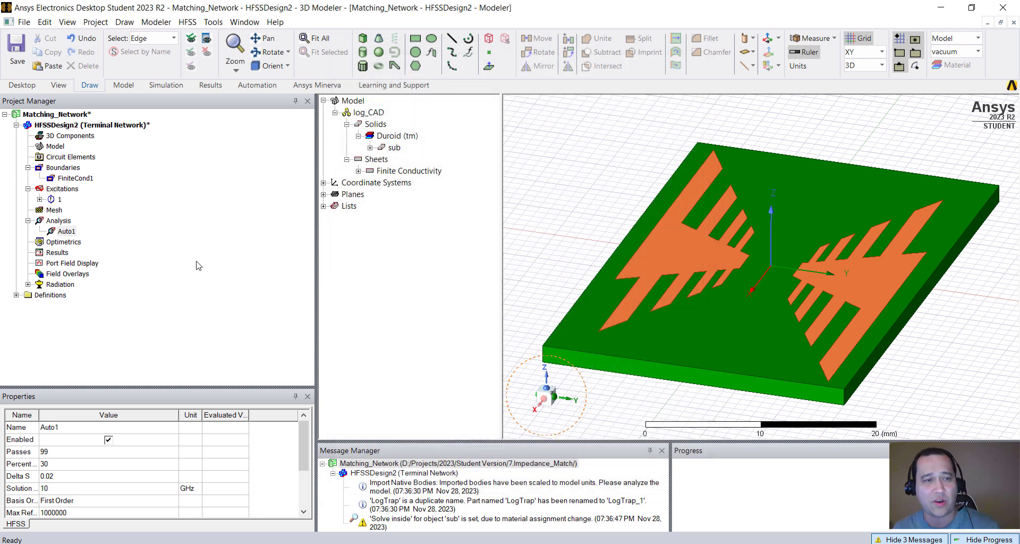
- Add a 4–10 GHz frequency sweep to Auto1
right_click(73, 235)
mouse_move(159, 321)
left_click(279, 320)
left_click(450, 239)
left_click(508, 239)
key("Delete")
type("0GHz")
left_click(501, 411)
- Select the new sweep and validate the design setup
left_click(176, 86)
left_click(286, 66)
left_click(477, 334)
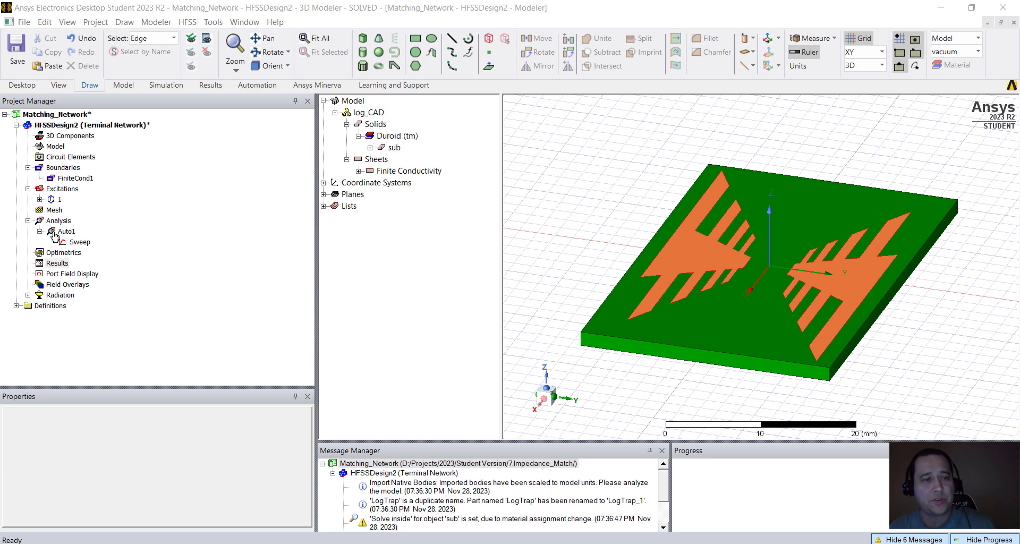
- Create Terminal S Parameter Plot 1 showing dB(St(1_T1,1_T1)) over 4–10 GHz
right_click(67, 264)
mouse_move(190, 251)
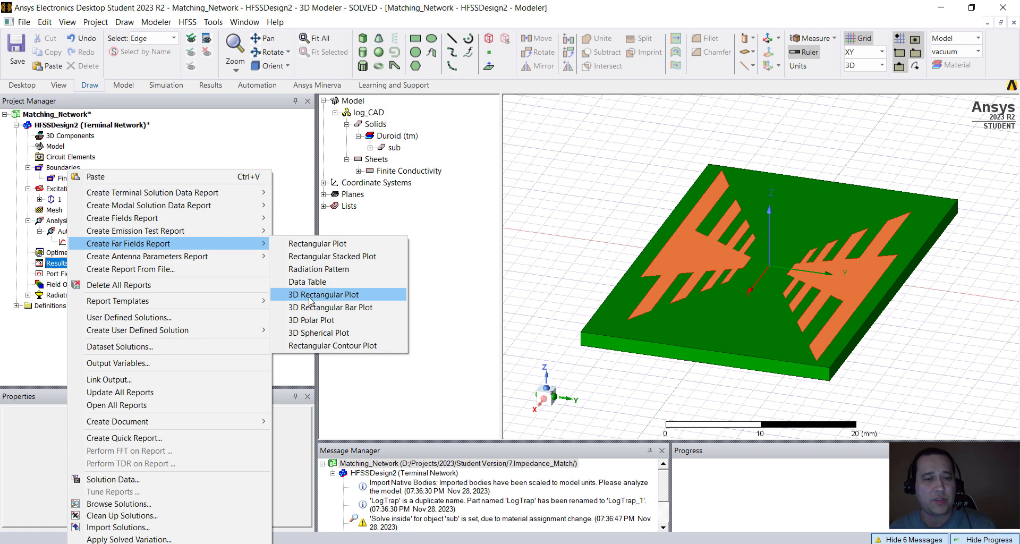
mouse_move(228, 198)
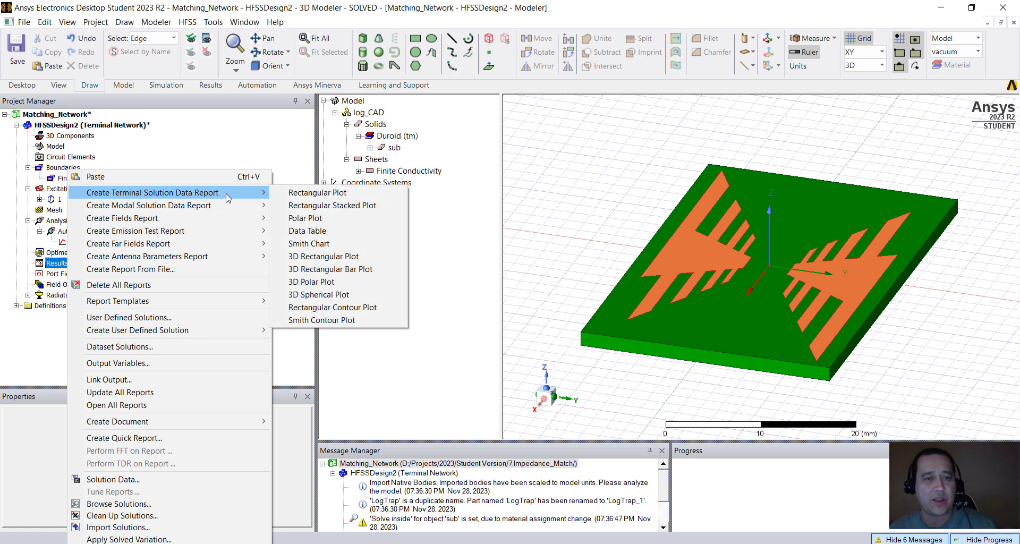
left_click(304, 194)
left_click(266, 445)
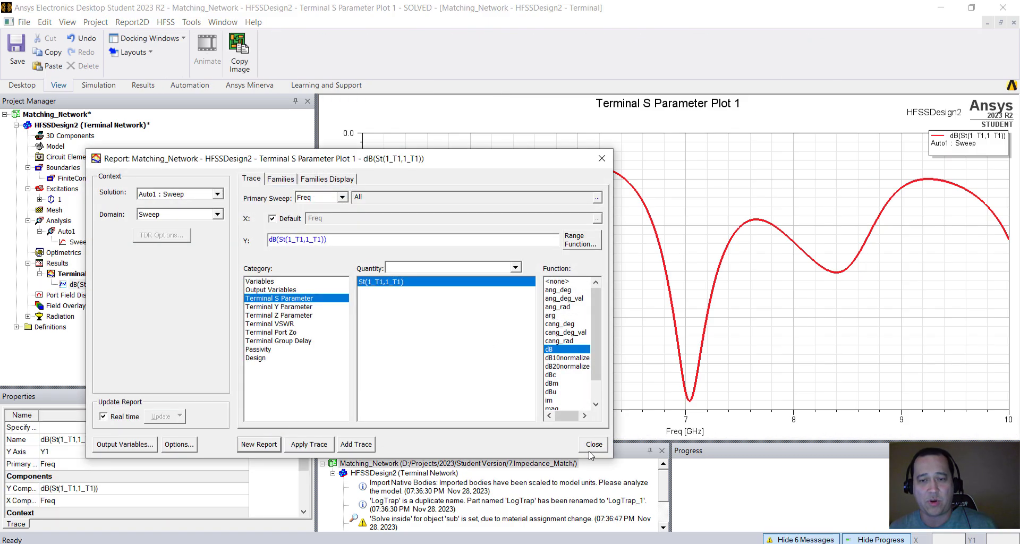
left_click(593, 445)
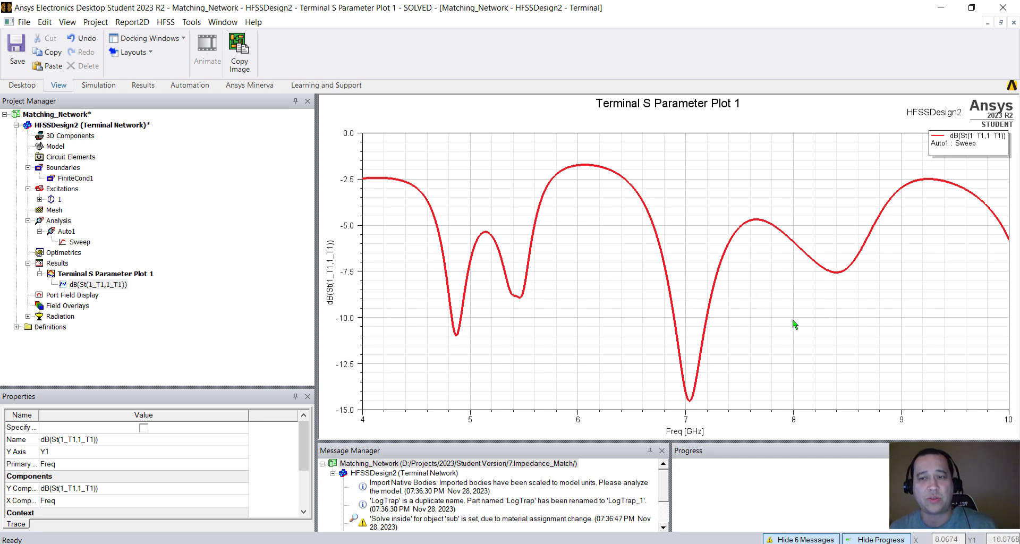
- Insert a new circuit design, Circuit2, using the default workflow
double_click(104, 128)
left_click(95, 21)
left_click(134, 129)
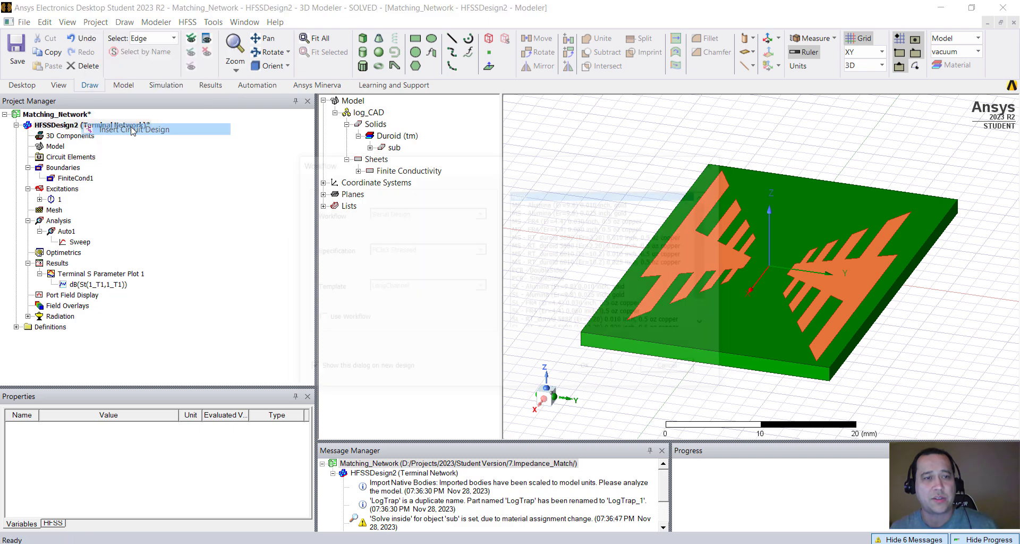
left_click(590, 369)
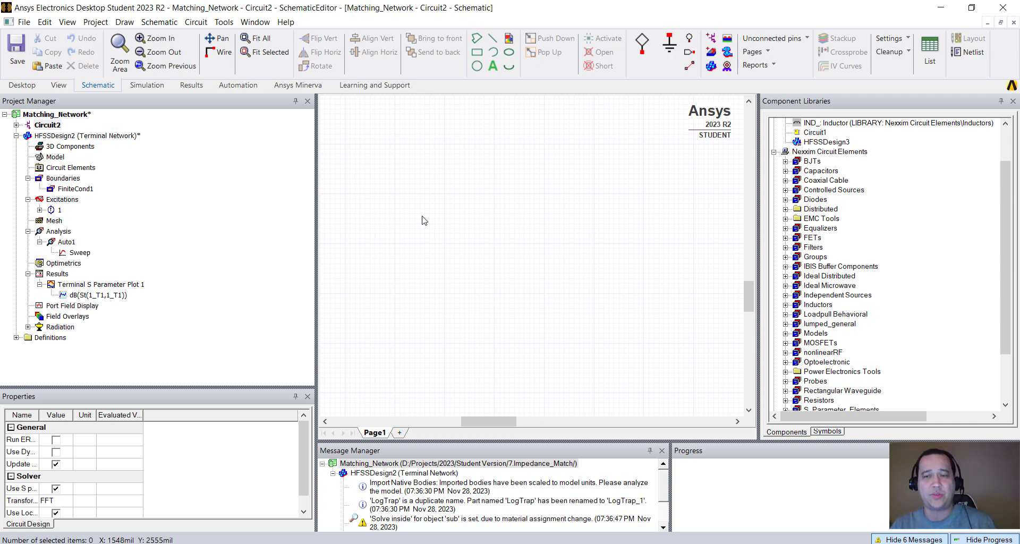
- Place HFSSDesign2 on the schematic as the HFSSDesign4 antenna component
mouse_move(83, 136)
left_mouse_down()
mouse_move(232, 177)
mouse_move(458, 278)
left_mouse_up()
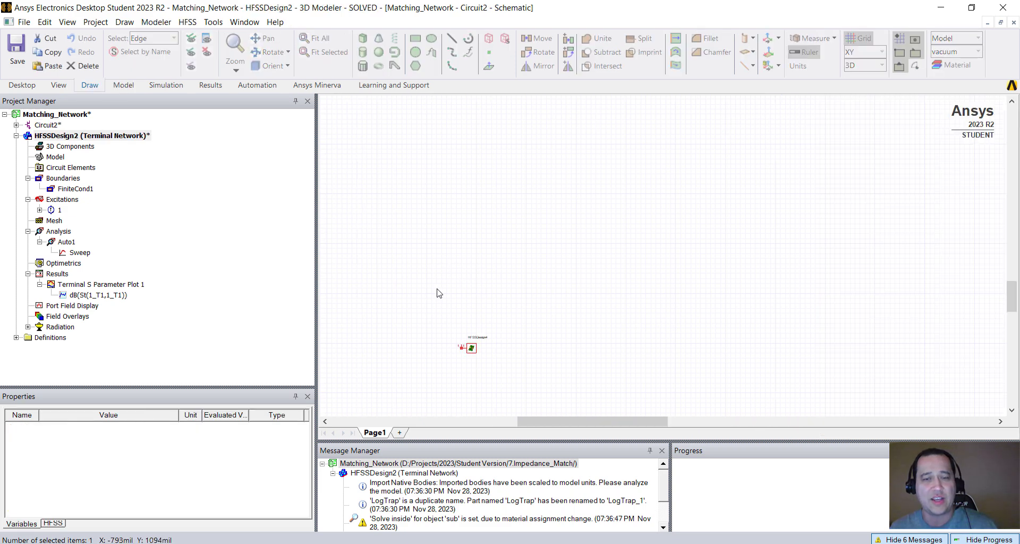
left_click(440, 291)
middle_click_drag(445, 305, 475, 314)
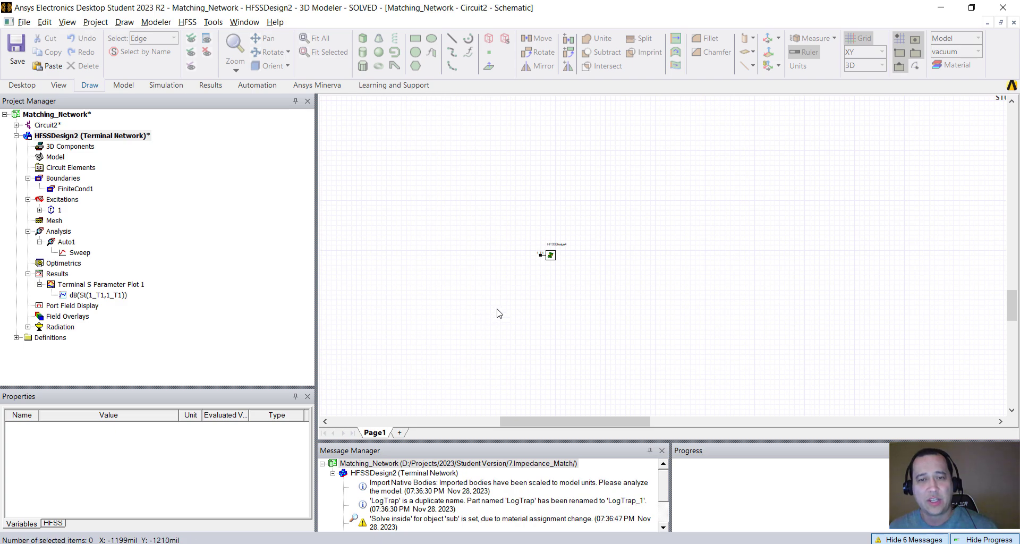
scroll(496, 312, "up", 3)
middle_click_drag(494, 318, 553, 312)
scroll(555, 303, "up", 3)
scroll(559, 287, "up", 2)
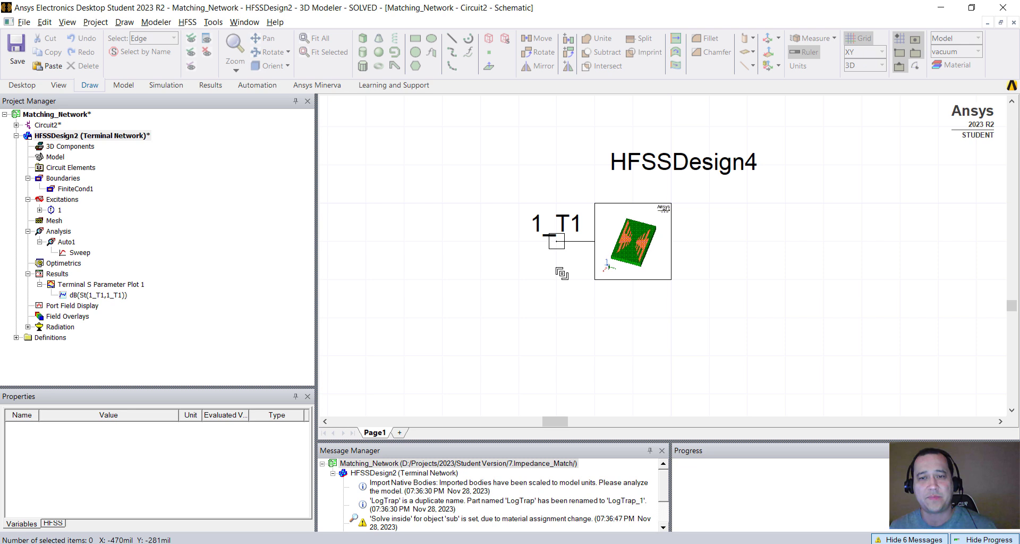
middle_click_drag(617, 275, 566, 253)
scroll(537, 286, "up", 1)
left_click(531, 287)
scroll(546, 296, "up", 1)
scroll(551, 273, "down", 1)
scroll(566, 253, "down", 1)
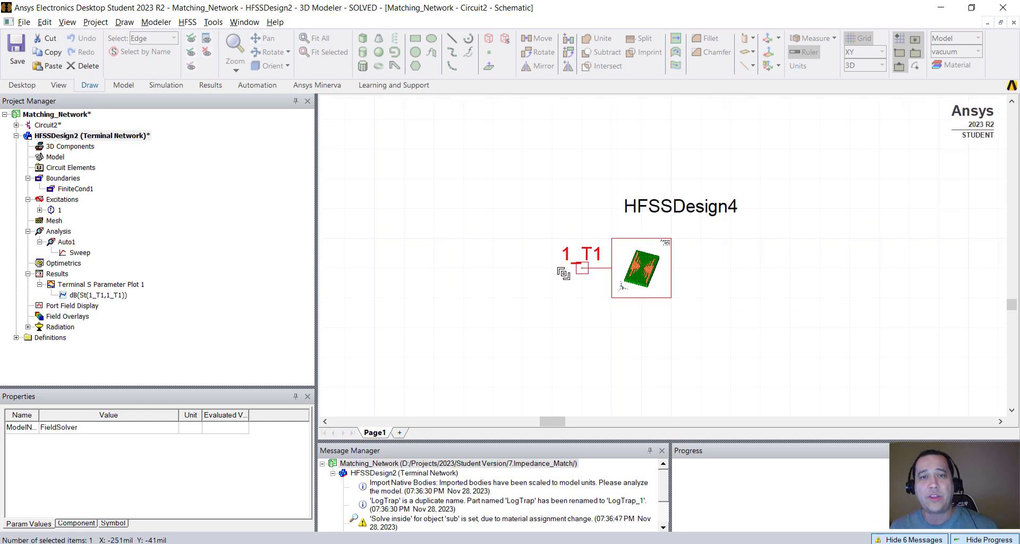
left_click(48, 126)
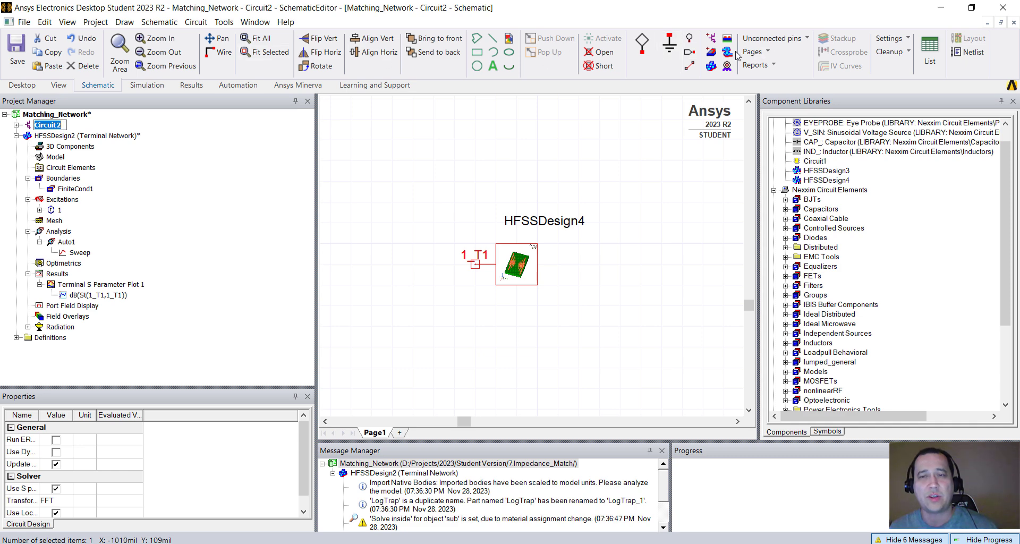
- Attach a 50-ohm Port1 to the HFSSDesign4 1_T1 pin and move it left of the block
left_click(646, 53)
left_click(476, 270)
key("Escape")
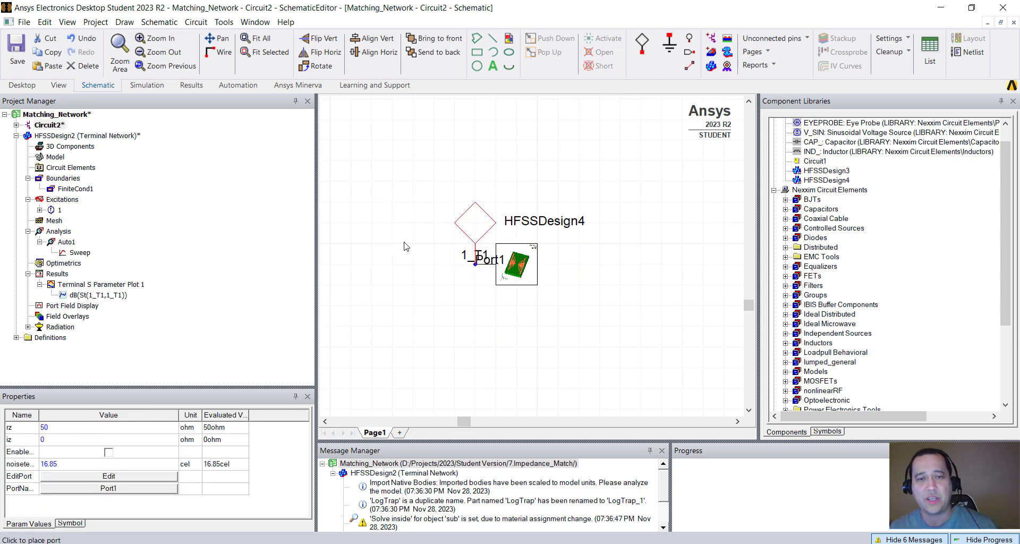
left_click_drag(485, 234, 410, 275)
scroll(484, 242, "down", 2)
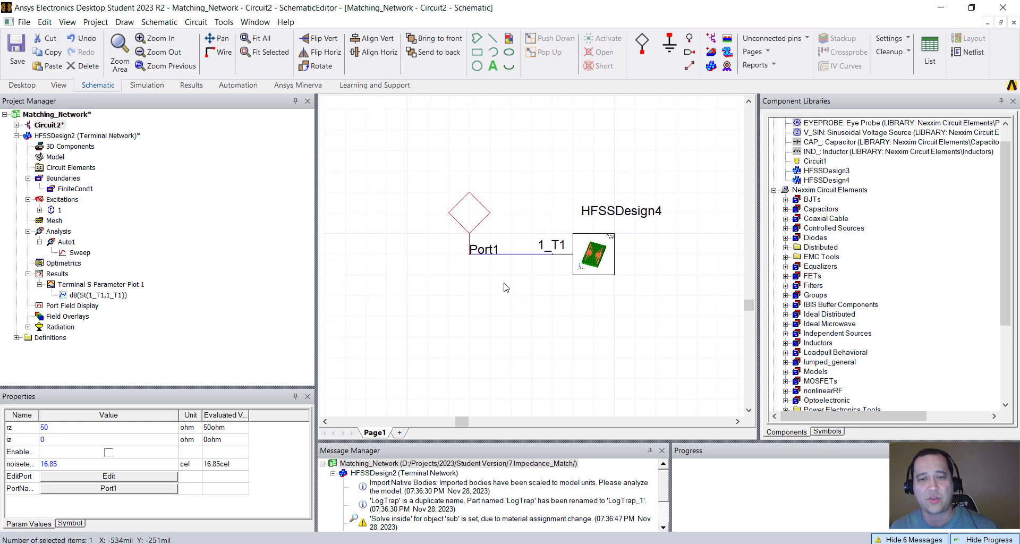
left_click_drag(485, 242, 438, 242)
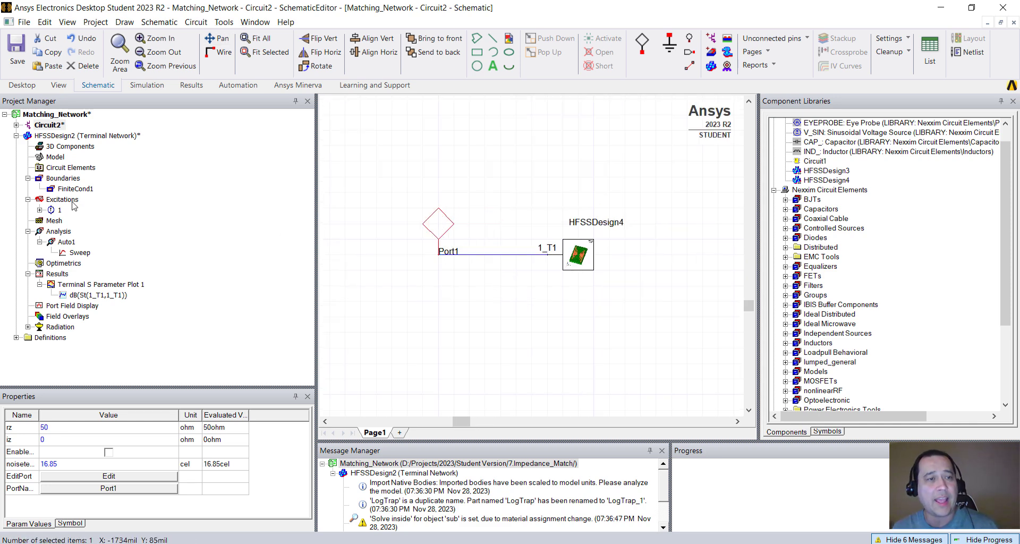
left_click(17, 126)
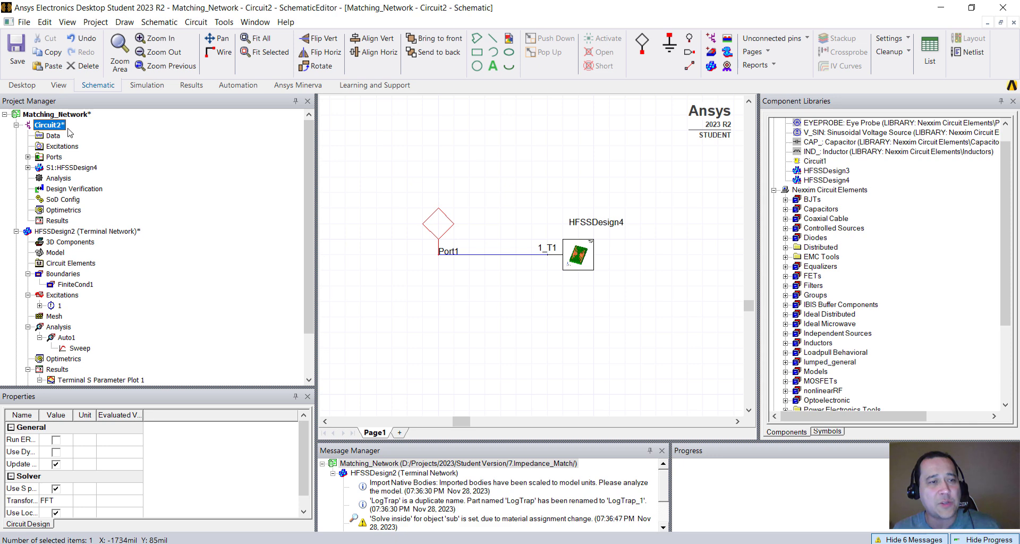
- Add a LinearFrequency analysis, replacing the 2–11 GHz sweep with linear 4–10 GHz, 400 points
right_click(67, 183)
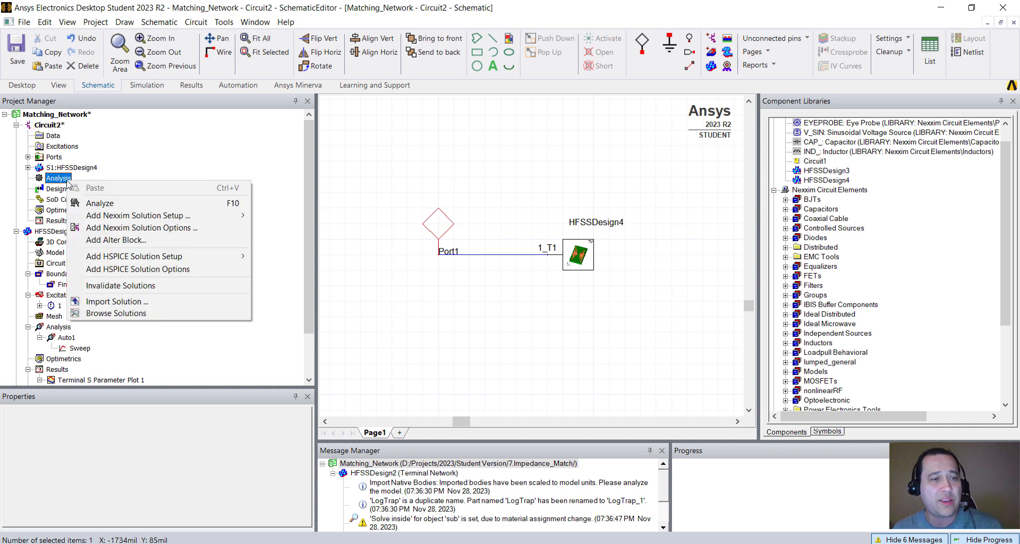
mouse_move(134, 222)
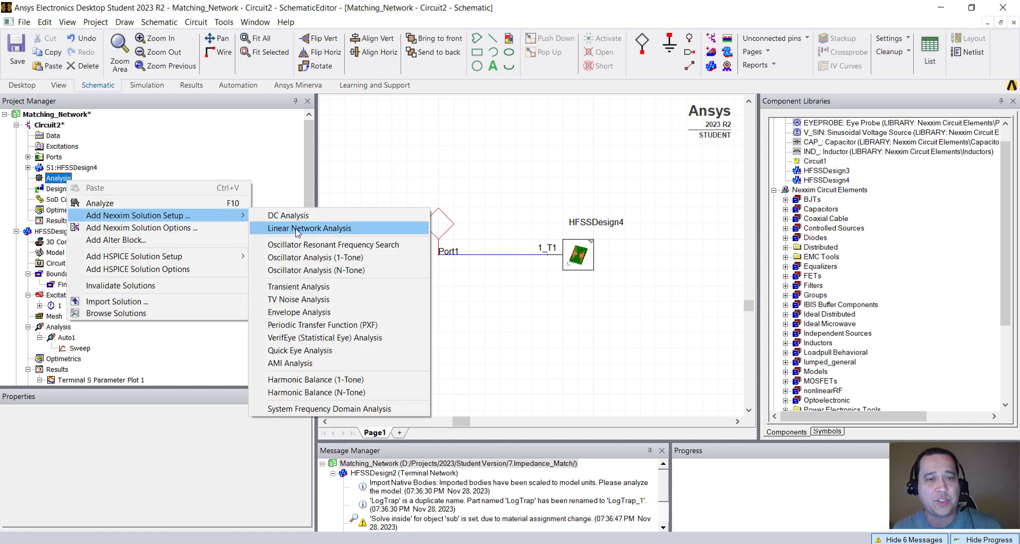
left_click(316, 232)
left_click(503, 180)
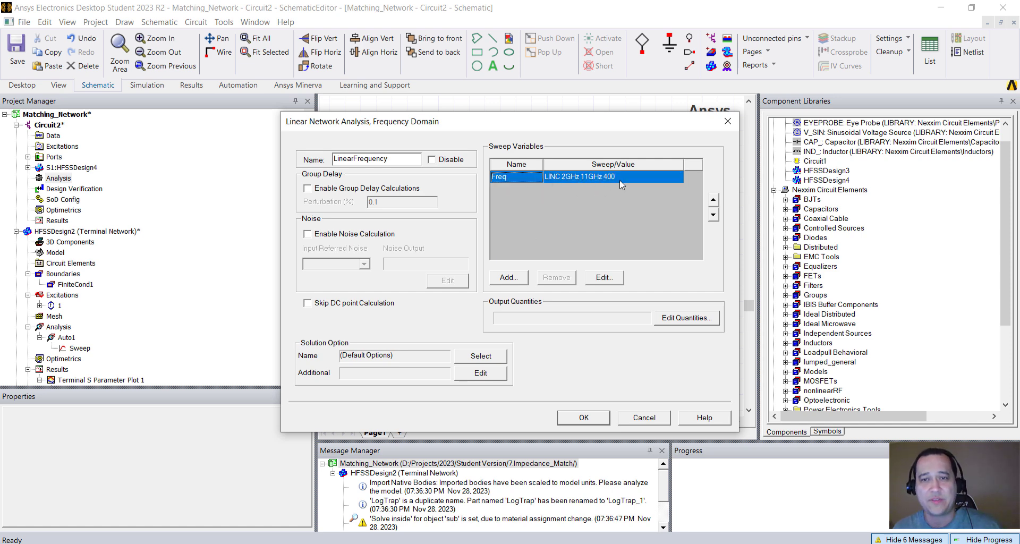
left_click(606, 278)
left_click(562, 296)
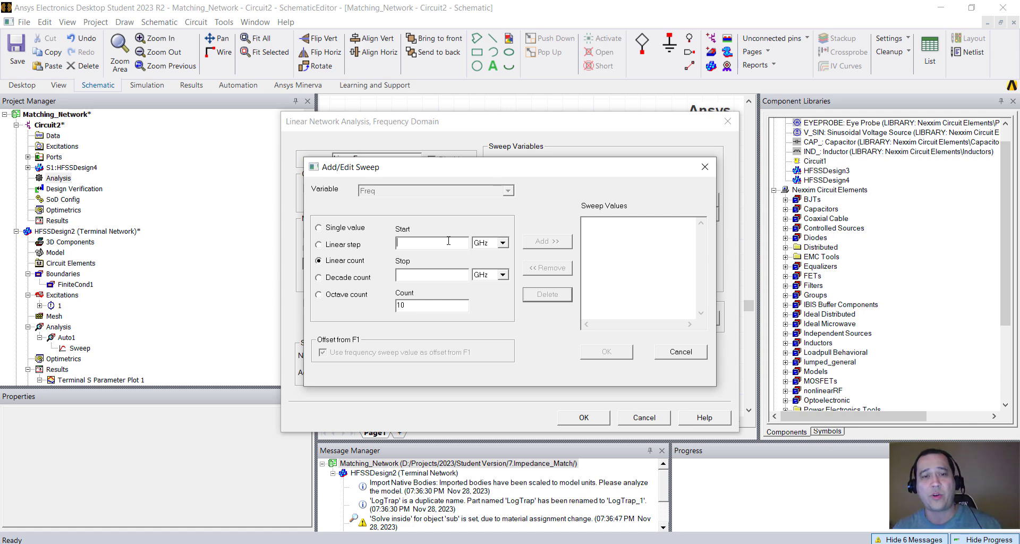
double_click(418, 305)
type("400")
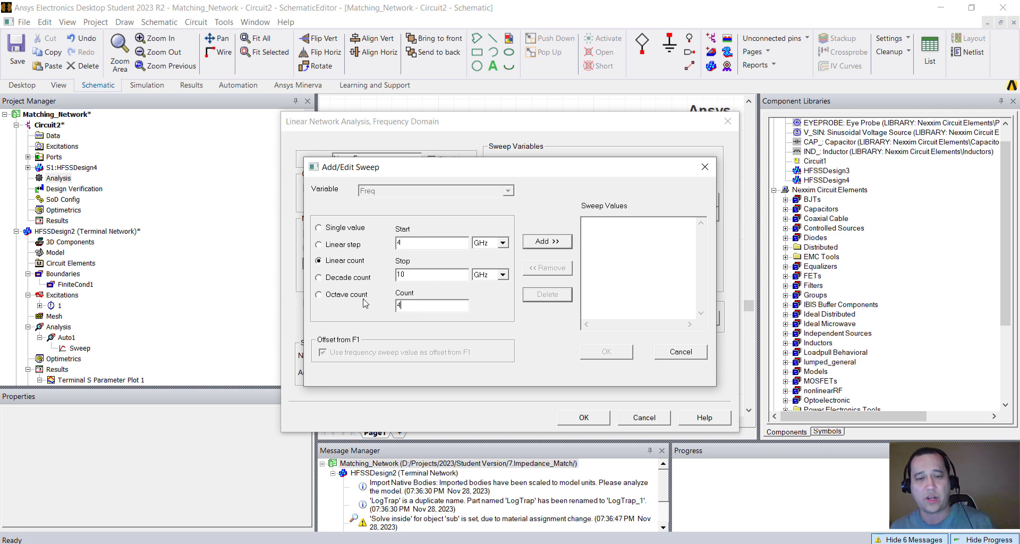
left_click(538, 247)
left_click(603, 350)
left_click(594, 417)
left_click(29, 179)
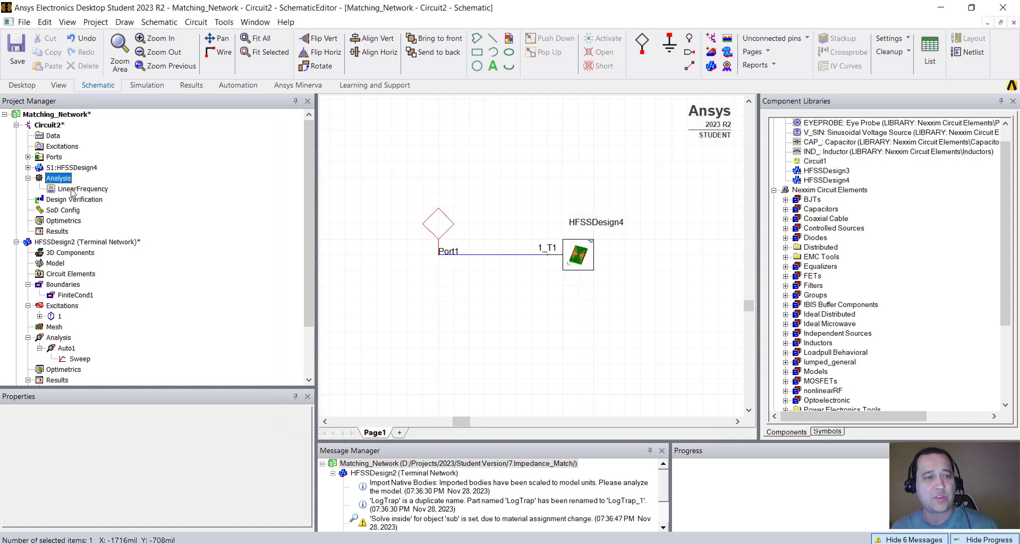
- Analyze LinearFrequency and plot dB(S(Port1,Port1)) versus frequency in S Parameter Plot 1
right_click(101, 191)
left_click(138, 243)
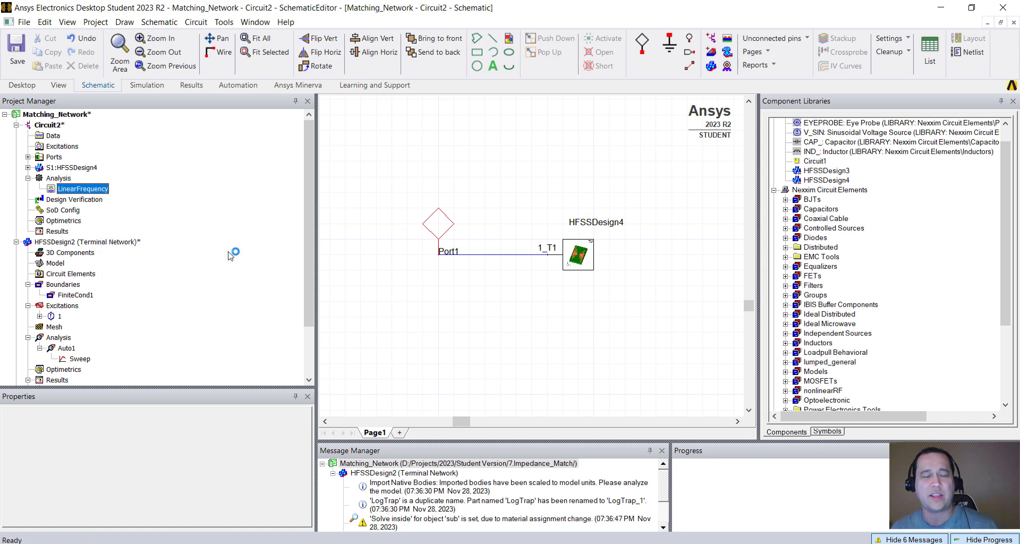
right_click(64, 232)
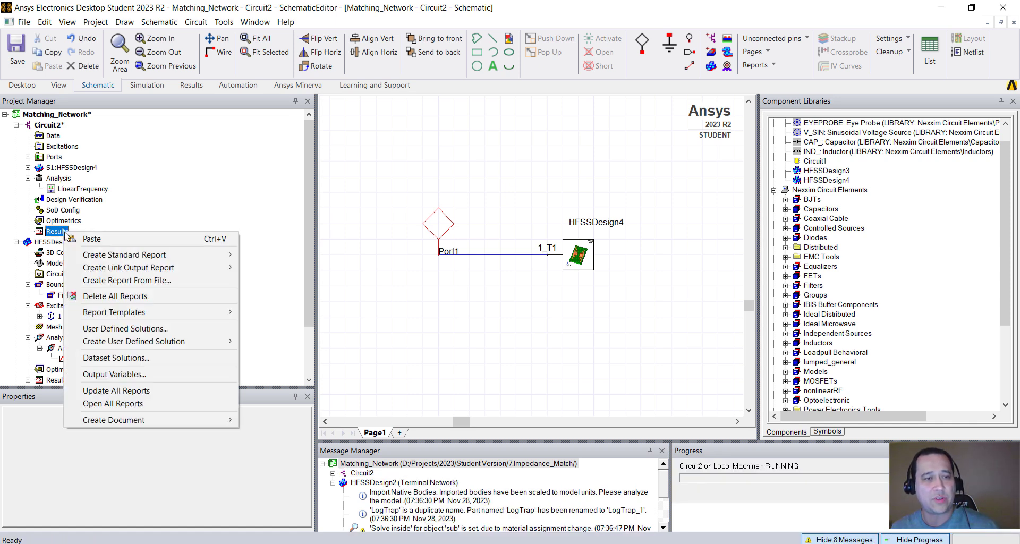
mouse_move(88, 254)
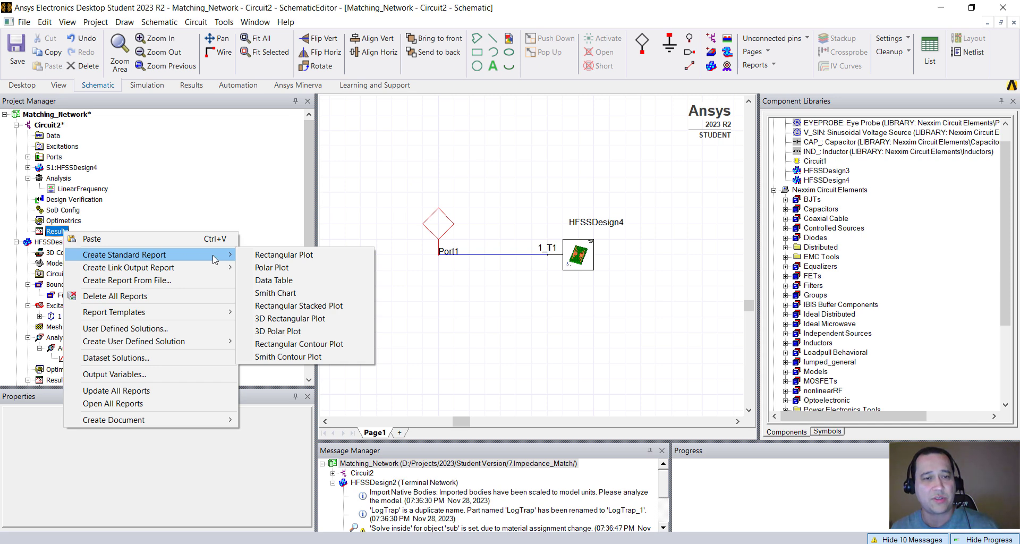
left_click(283, 255)
left_click(259, 444)
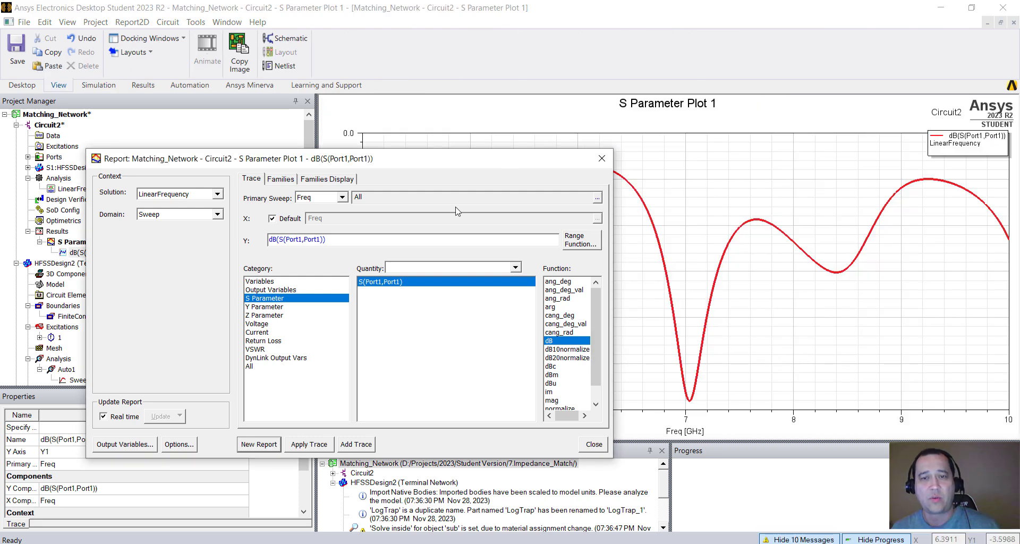
left_click_drag(507, 167, 443, 191)
left_click(539, 186)
- Create a new Smith chart report of S(Port1,Port1) for Circuit2
right_click(64, 235)
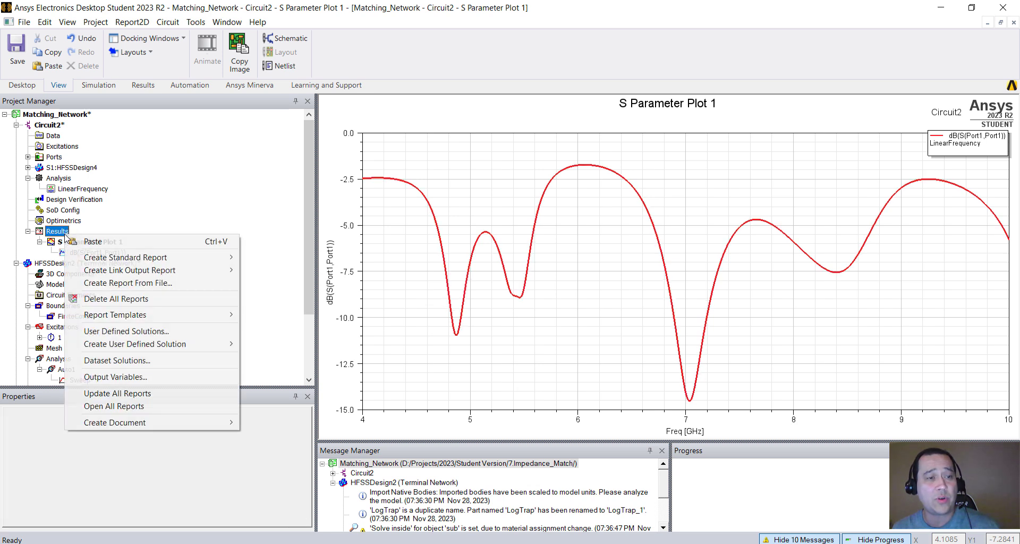
mouse_move(142, 257)
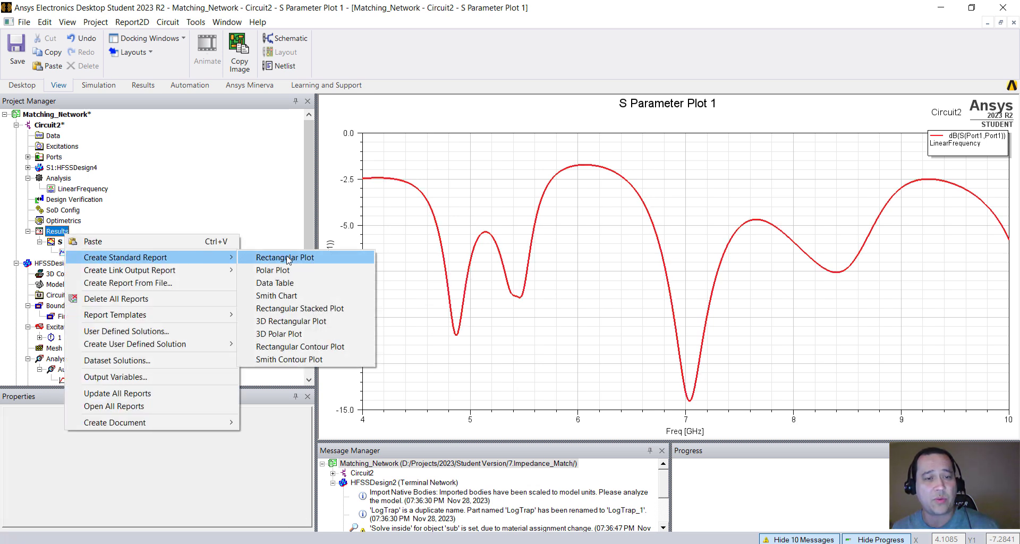
left_click(305, 300)
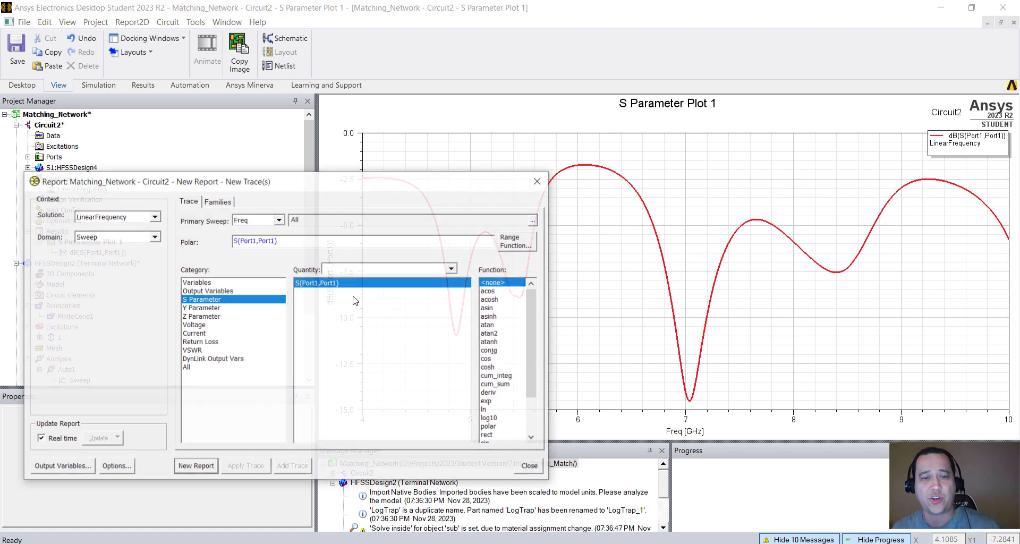
left_click(202, 467)
left_click(538, 470)
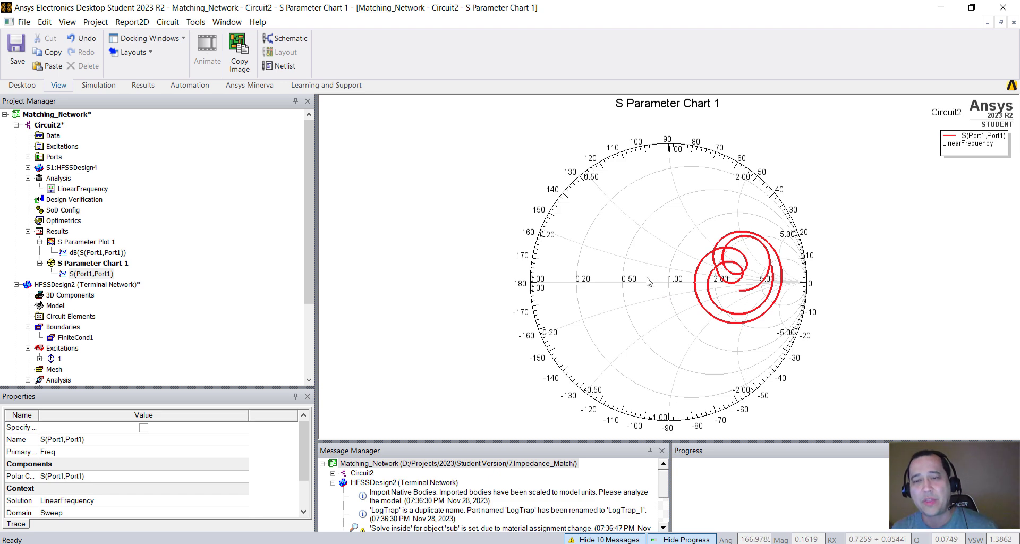
- Compare the rectangular S parameter plot with the new Smith chart, leaving the Smith chart showing
double_click(89, 242)
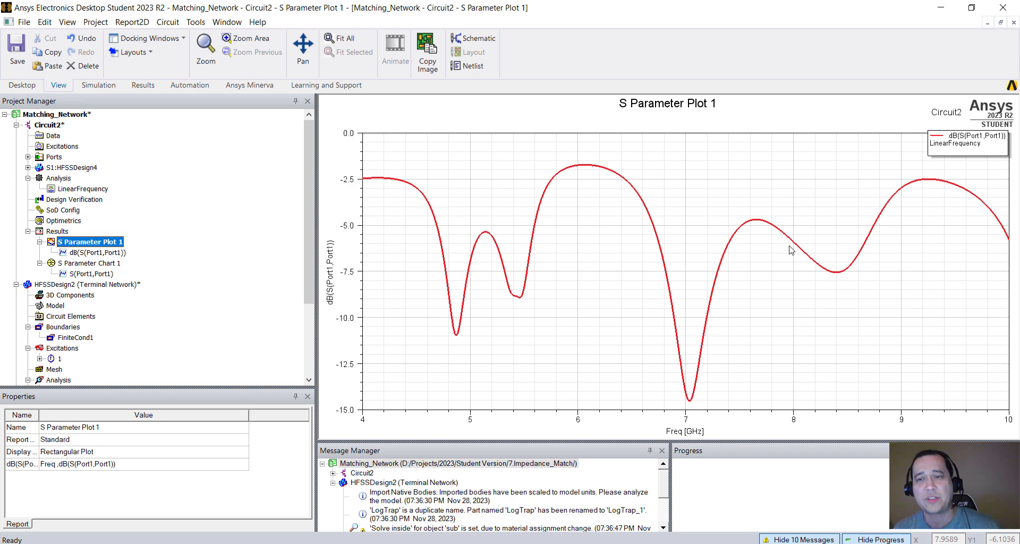
double_click(87, 266)
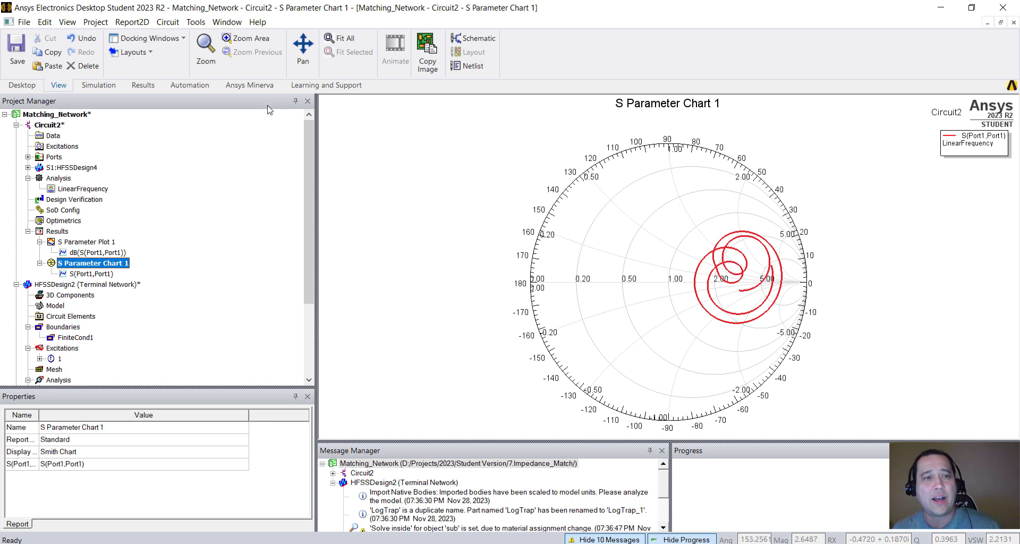
left_click(143, 85)
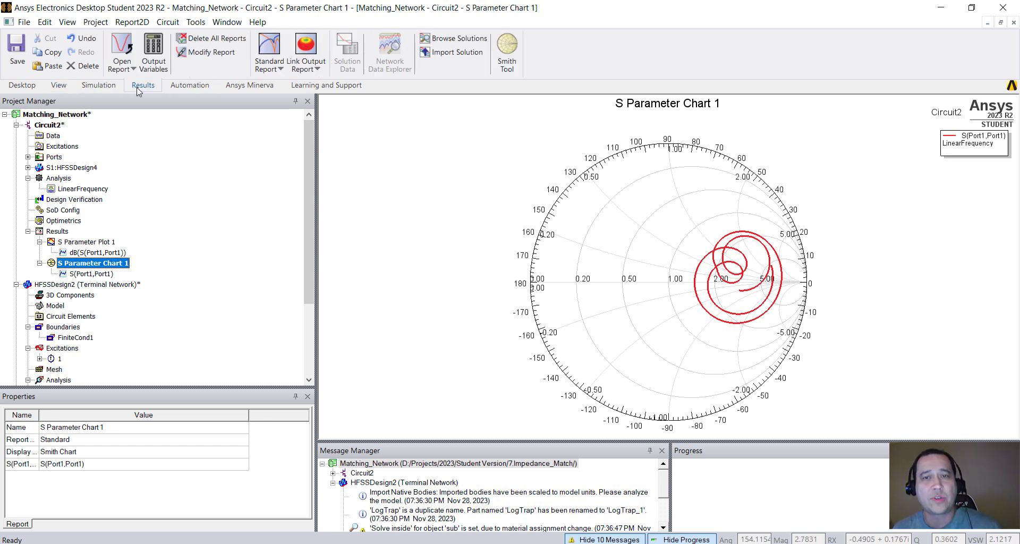
- Open the Smith Tool full screen and set its analysis frequency to 8GHz
left_click(506, 63)
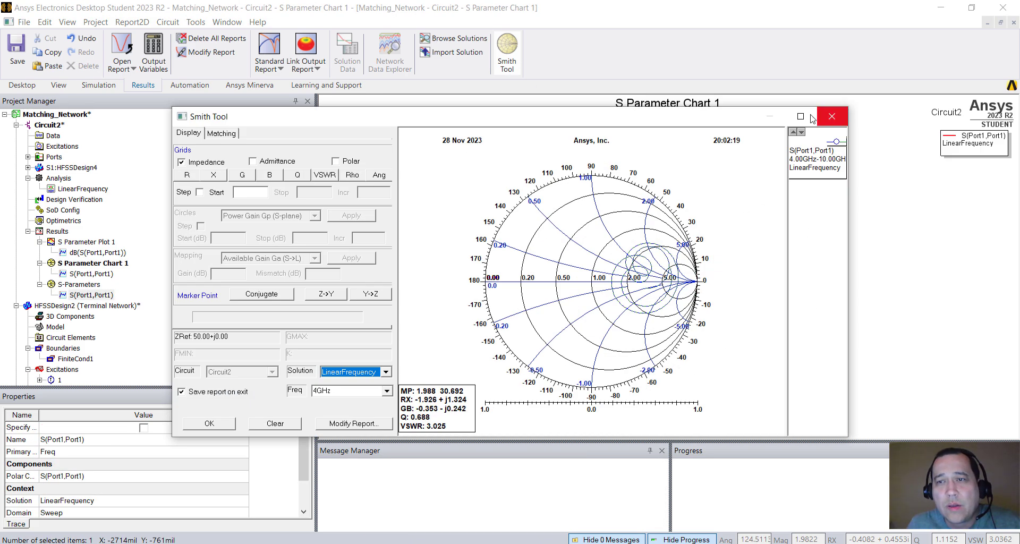
left_click(801, 117)
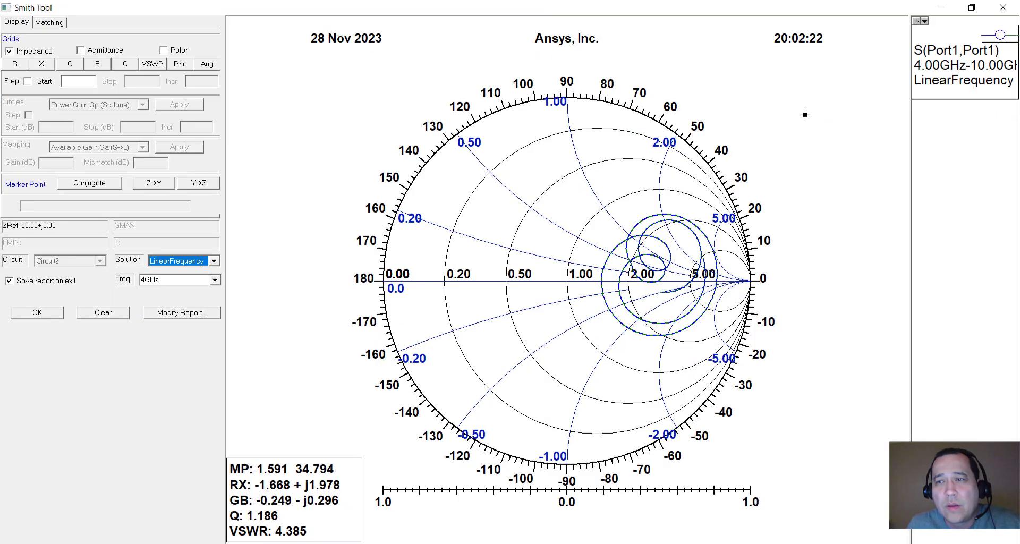
left_click(151, 278)
left_click_drag(144, 277, 148, 279)
type("8")
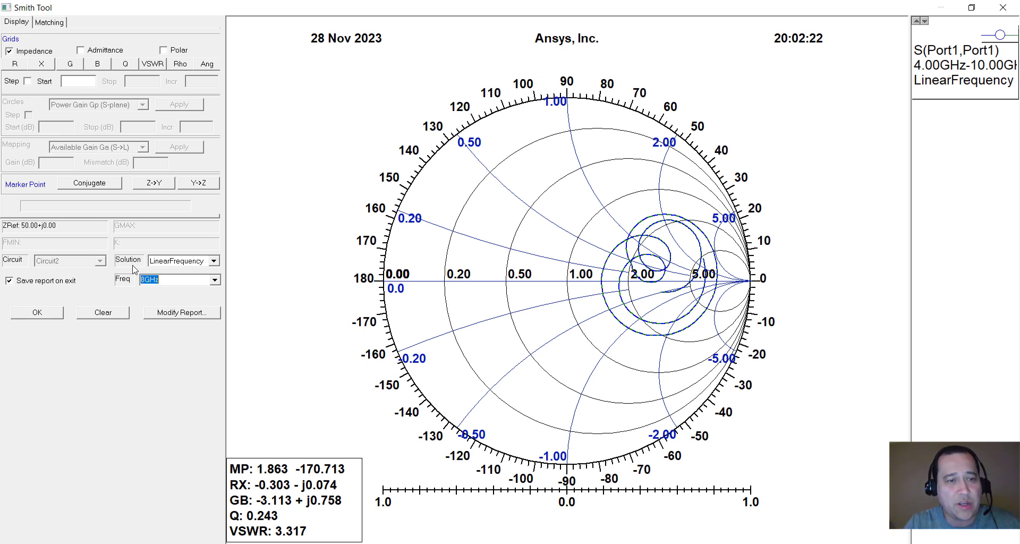
- Place marker M1 at 8.030GHz, show its conjugate, and overlay admittance circles
right_click(344, 196)
left_click(378, 242)
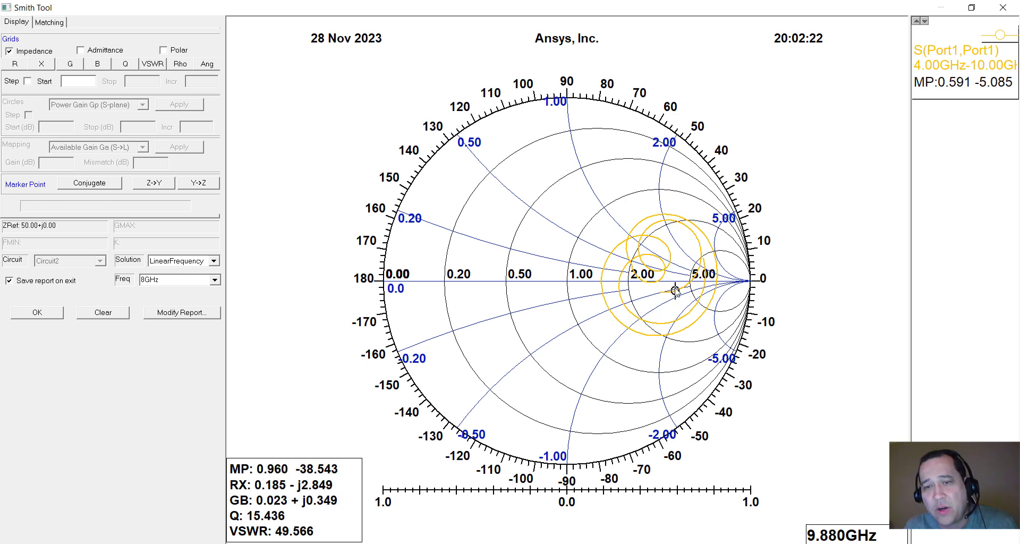
left_click(658, 272)
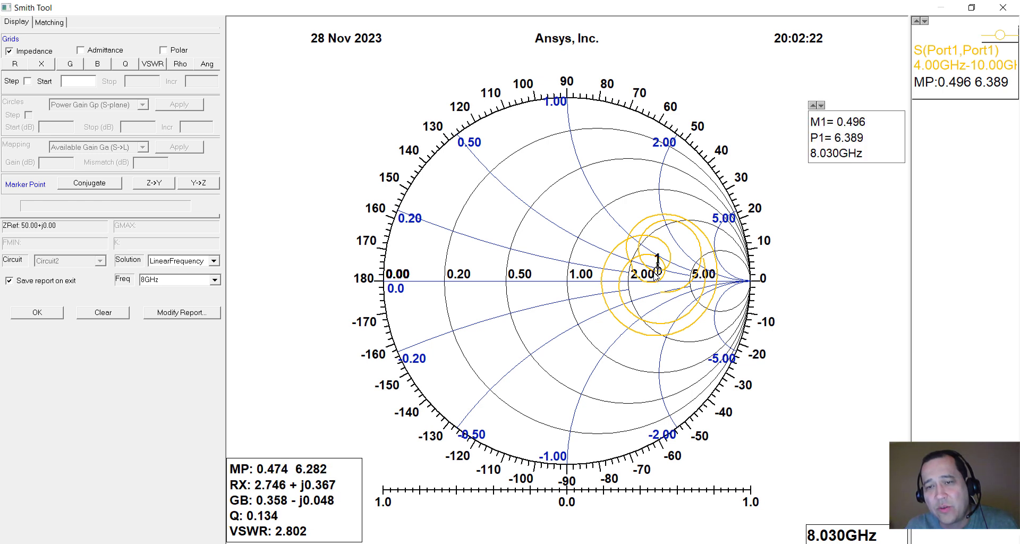
left_click(109, 185)
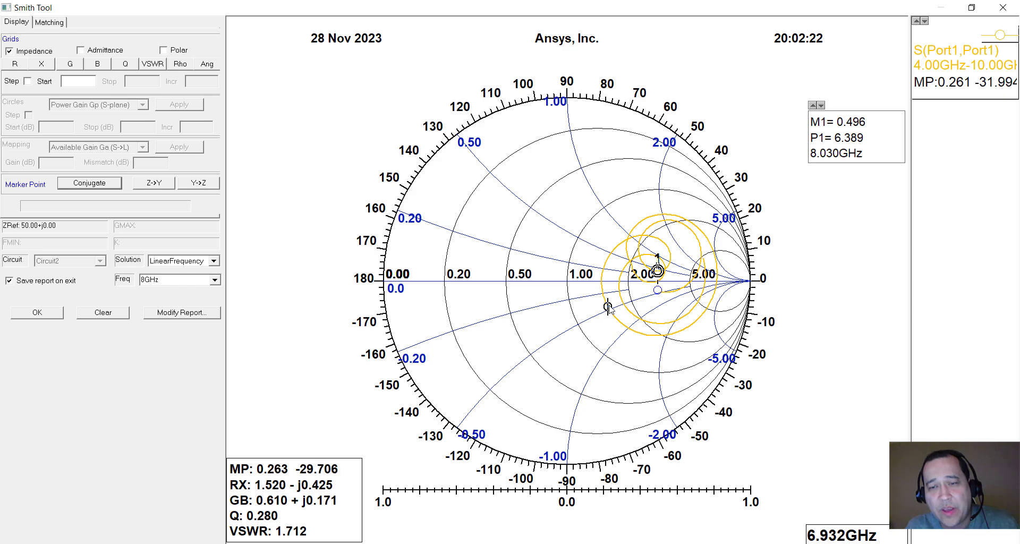
left_click(81, 51)
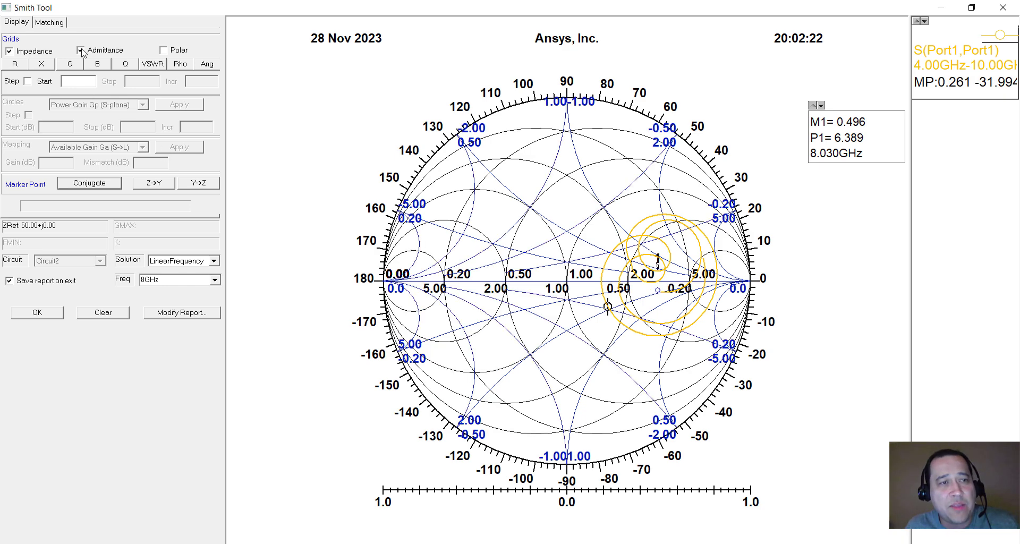
- Start the match at the chart centre with a 273.27fF series capacitor
left_click(52, 26)
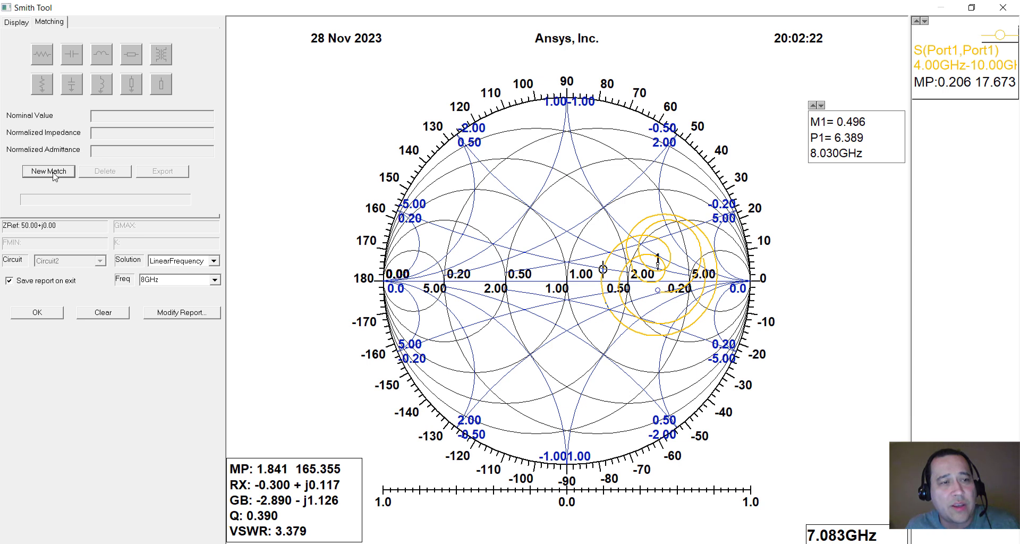
left_click(567, 280)
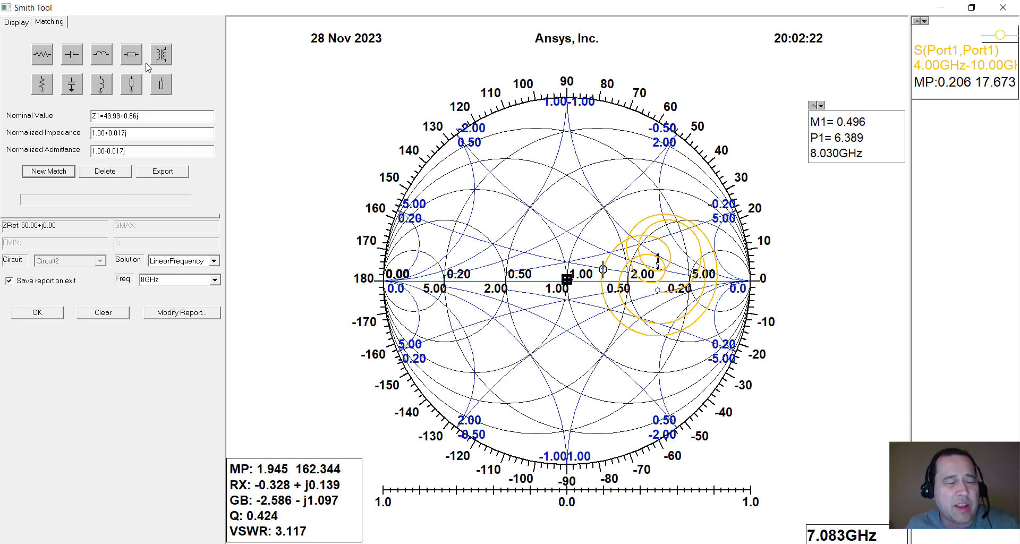
left_click(77, 56)
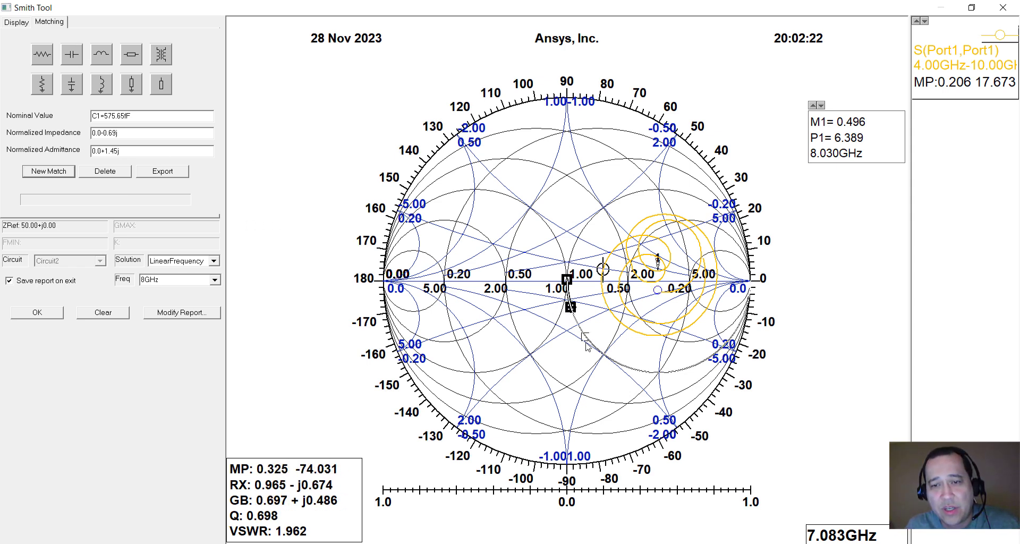
left_click(629, 376)
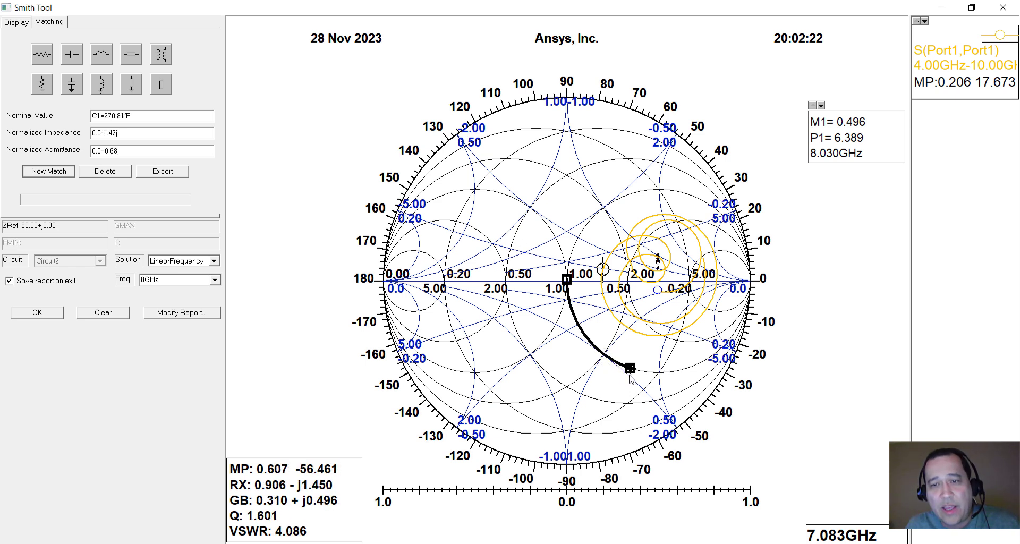
- Add a 2.38nH shunt inductor whose arc ends on the conjugate marker point
left_click(103, 92)
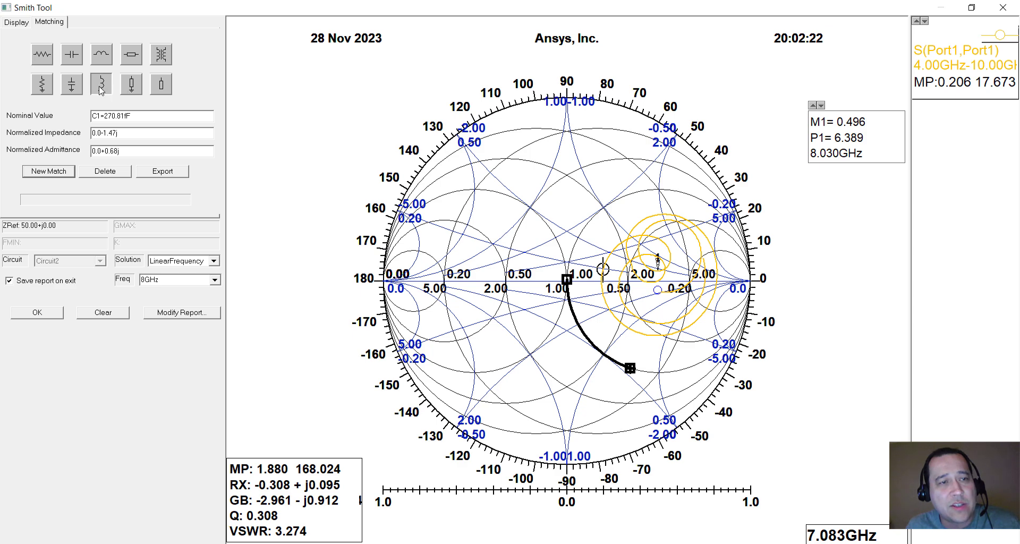
left_click(644, 351)
left_click(646, 352)
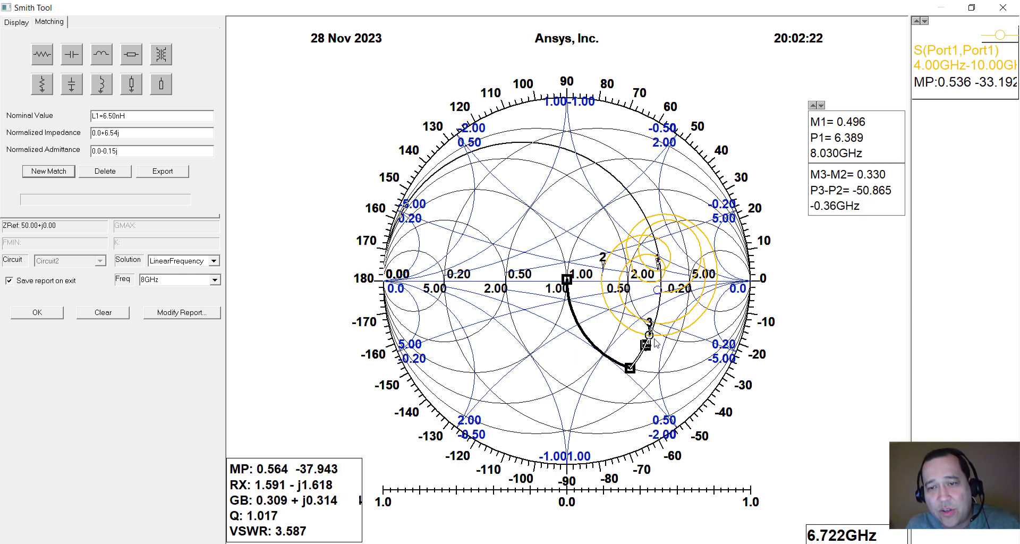
left_click(661, 293)
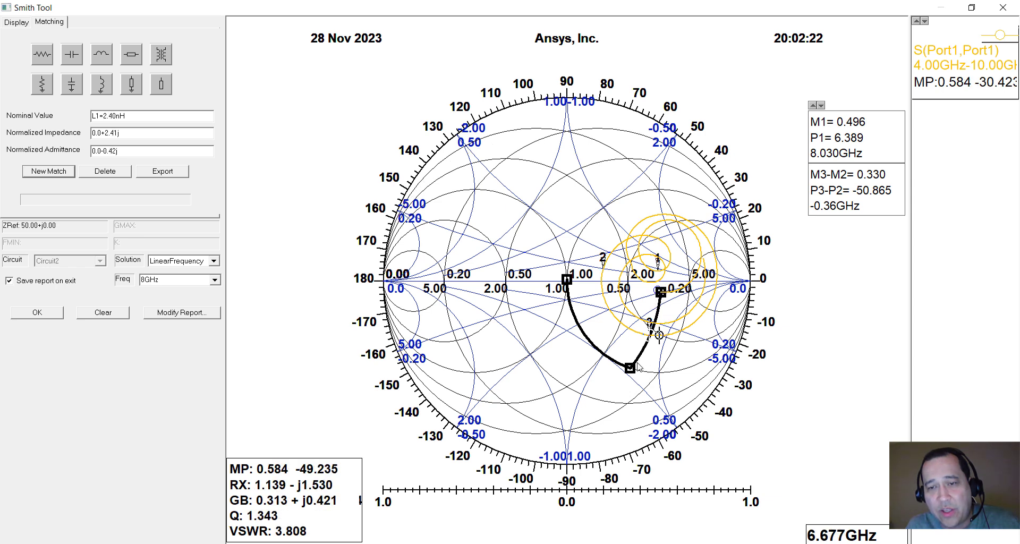
left_click(631, 370)
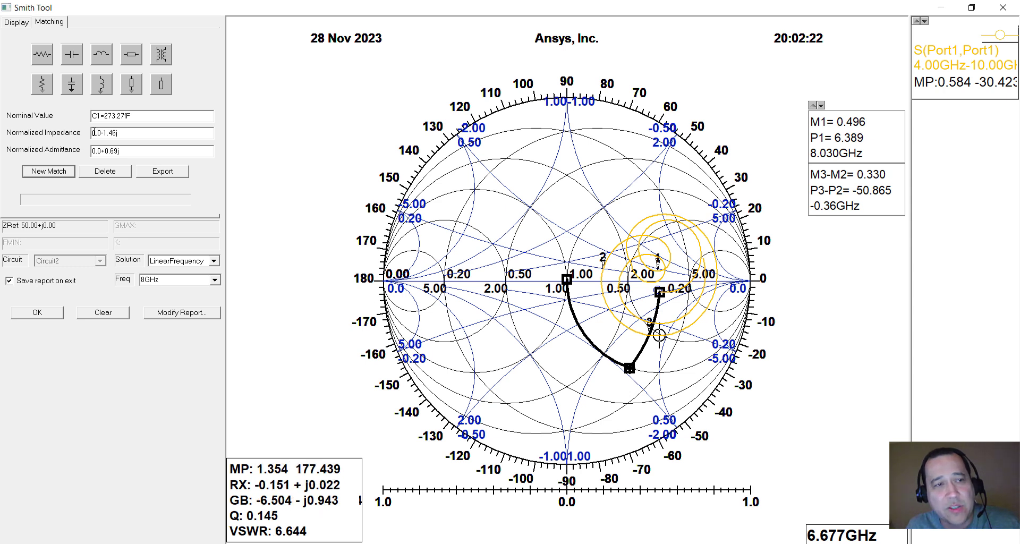
left_click(659, 292)
left_click(659, 293)
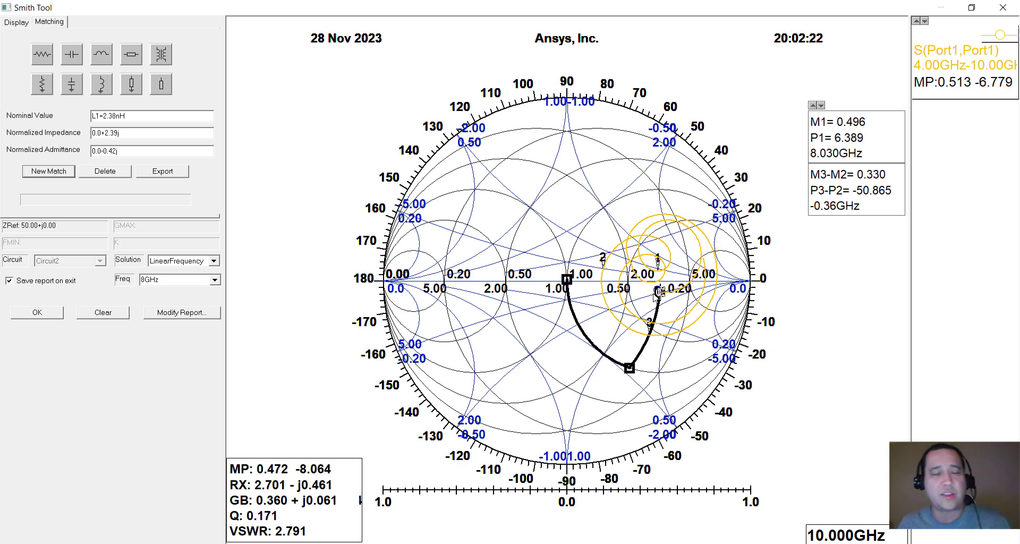
- Export the L-C matching network as subcircuit Circuit7 and close the Smith Tool
left_click(167, 173)
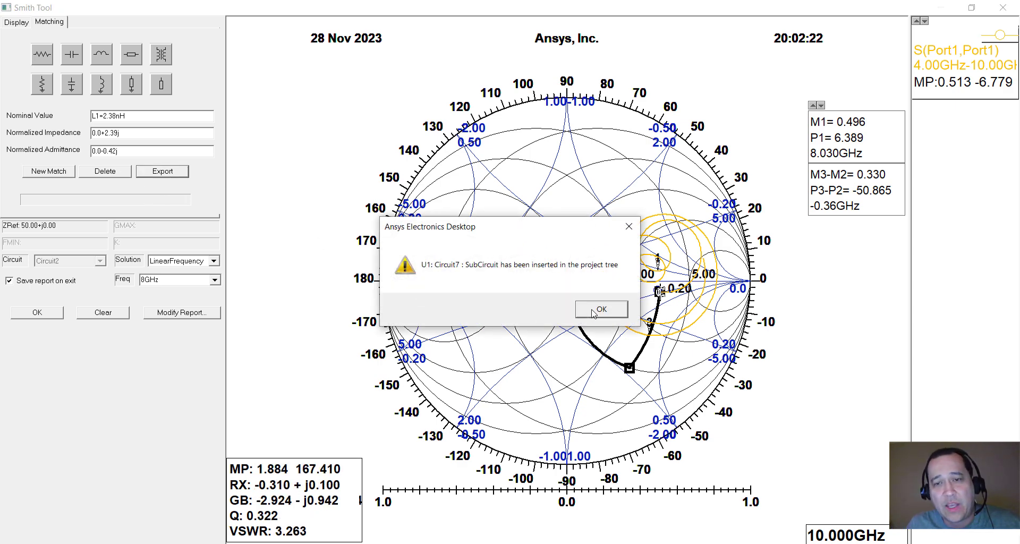
left_click(595, 314)
left_click(1003, 8)
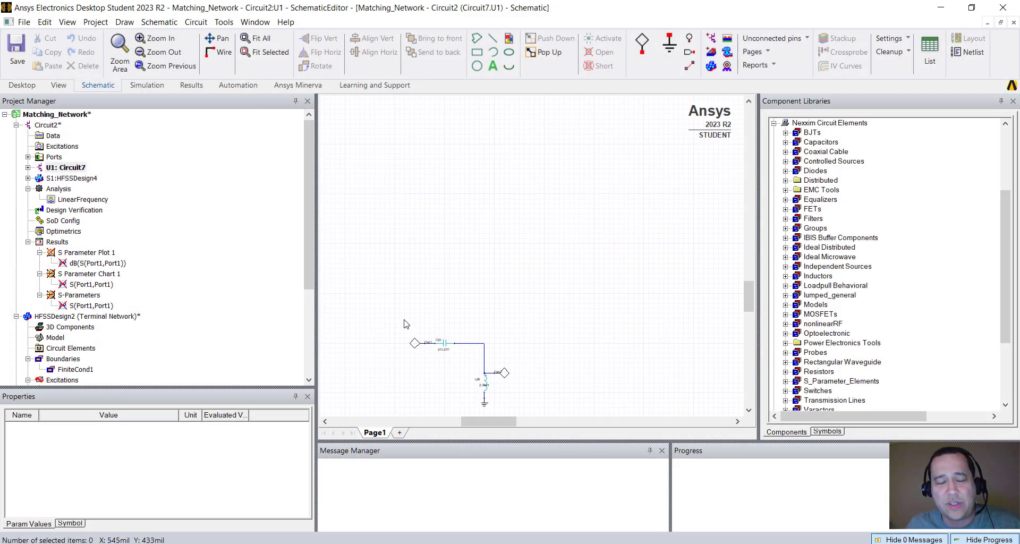
- Review the exported capacitor-inductor subcircuit and check its Port1 and Port2 properties
middle_click_drag(446, 326, 501, 234)
scroll(499, 293, "up", 5)
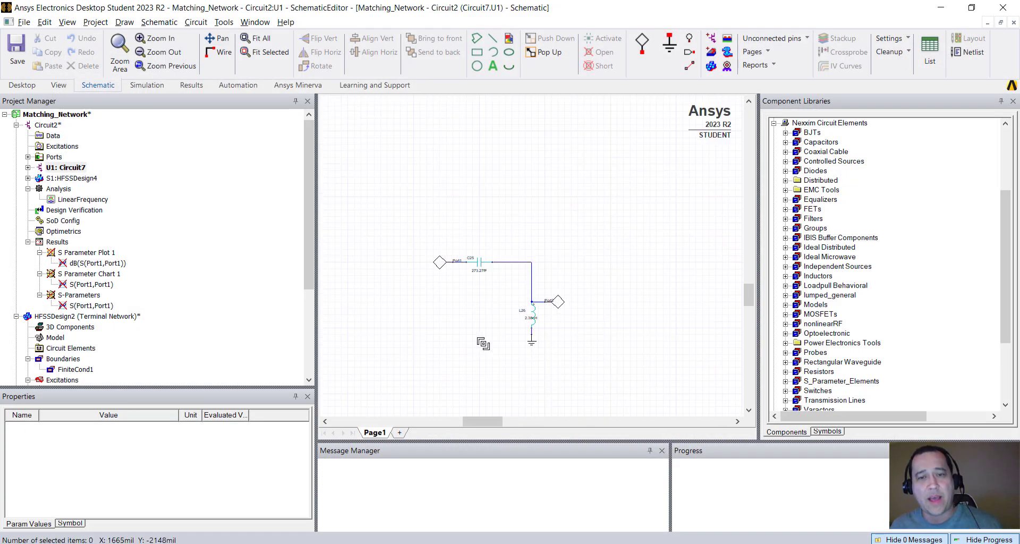
key("Escape")
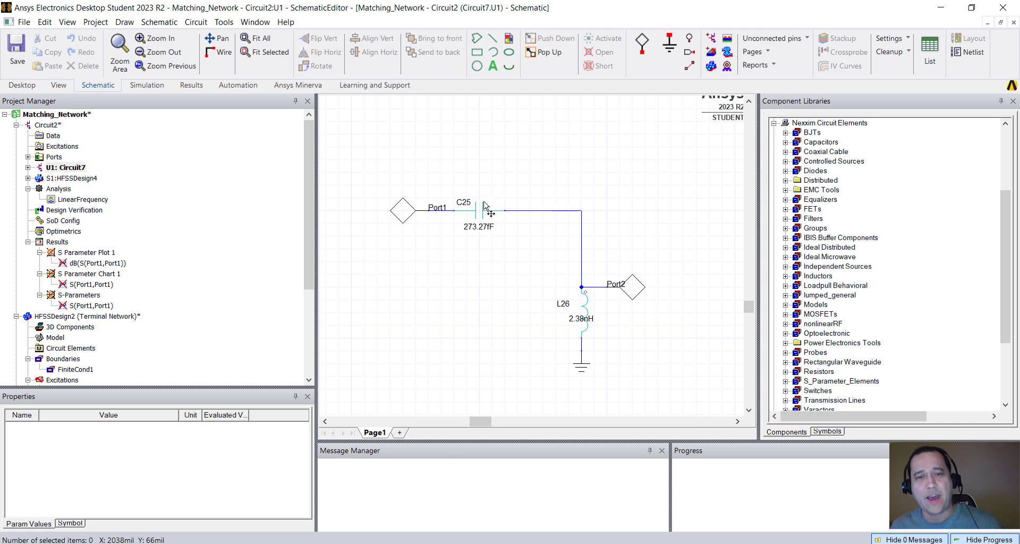
left_click(408, 212)
left_click(628, 297)
- In Circuit2, insert Circuit7 on the wire between the port and HFSSDesign4
double_click(52, 126)
left_click(475, 296)
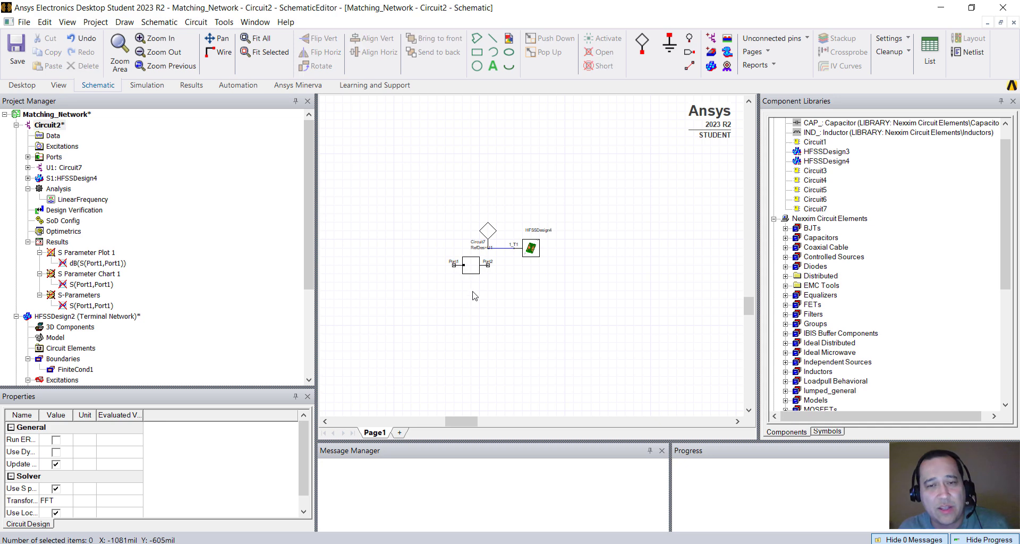
scroll(540, 326, "up", 2)
double_click(66, 167)
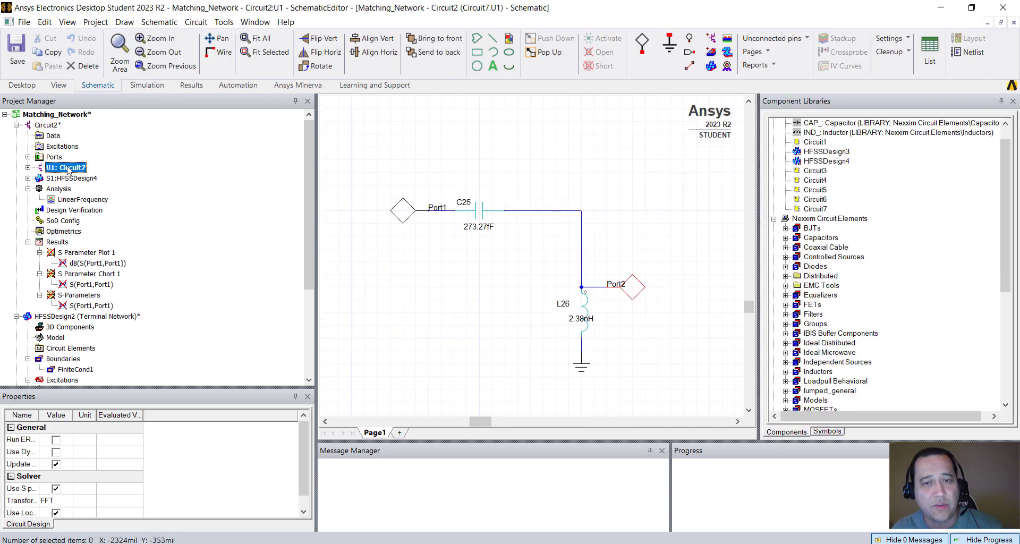
double_click(38, 125)
left_click_drag(526, 212, 435, 211)
left_click(483, 233)
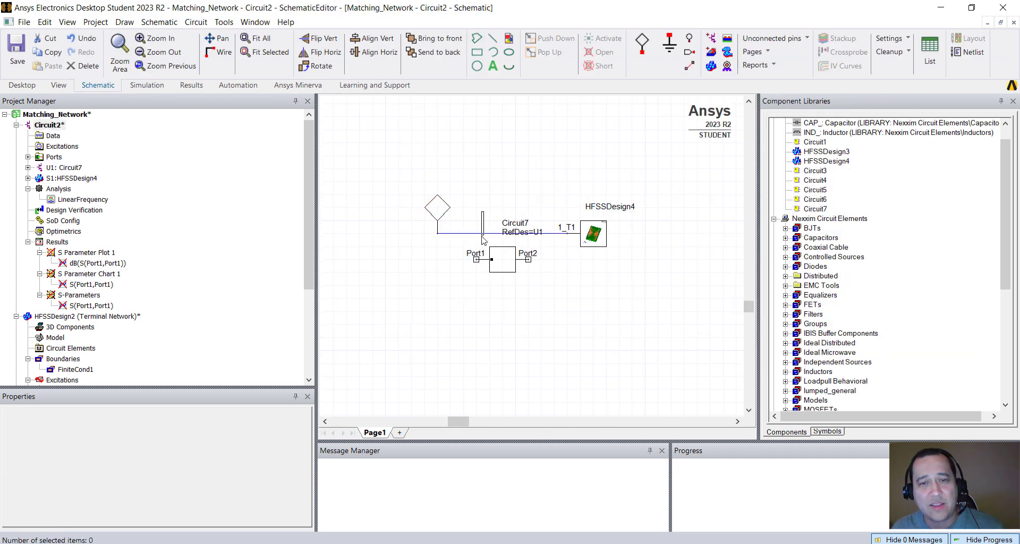
left_click_drag(505, 262, 523, 236)
- Set S Parameter Plot 1 to accumulate curves and re-run the LinearFrequency analysis
double_click(92, 255)
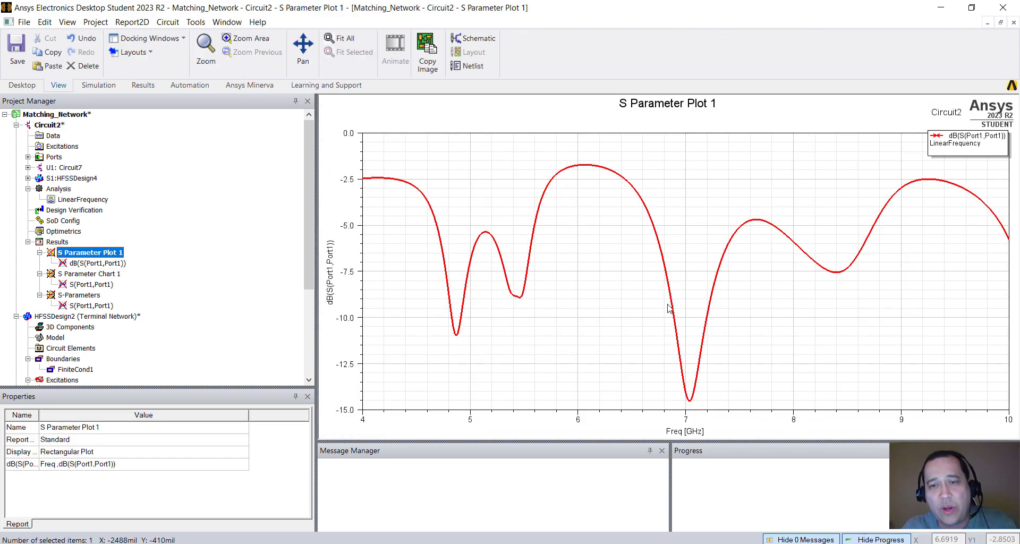
right_click(626, 248)
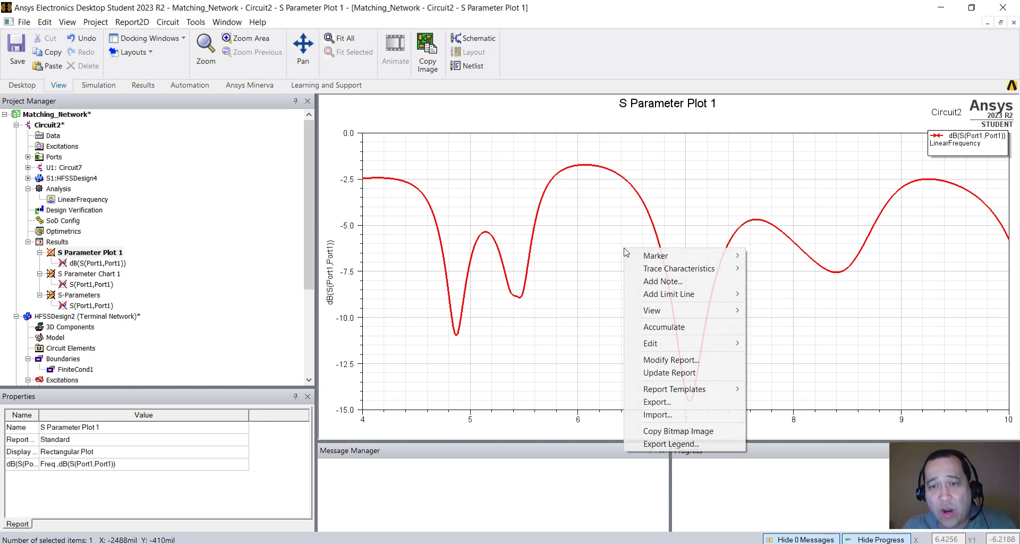
left_click(674, 322)
right_click(90, 200)
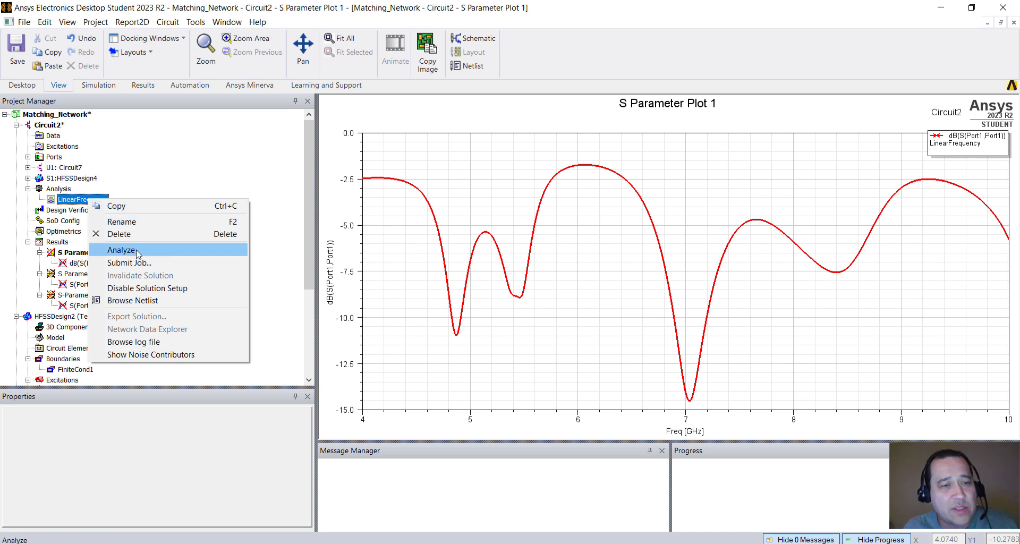
left_click(122, 250)
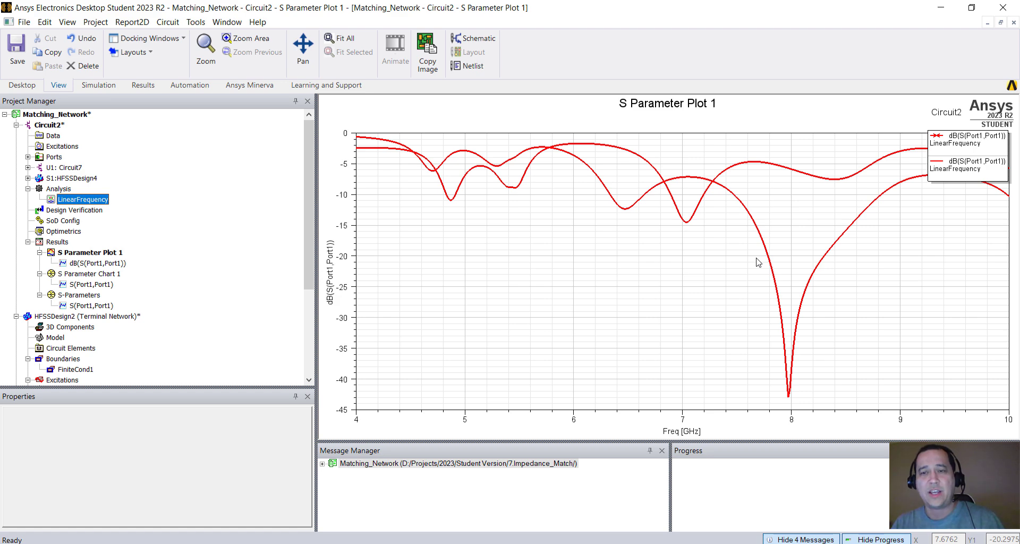
- Change the matched dB(S(Port1,Port1)) curve's colour to navy blue
left_click(787, 261)
left_click(160, 442)
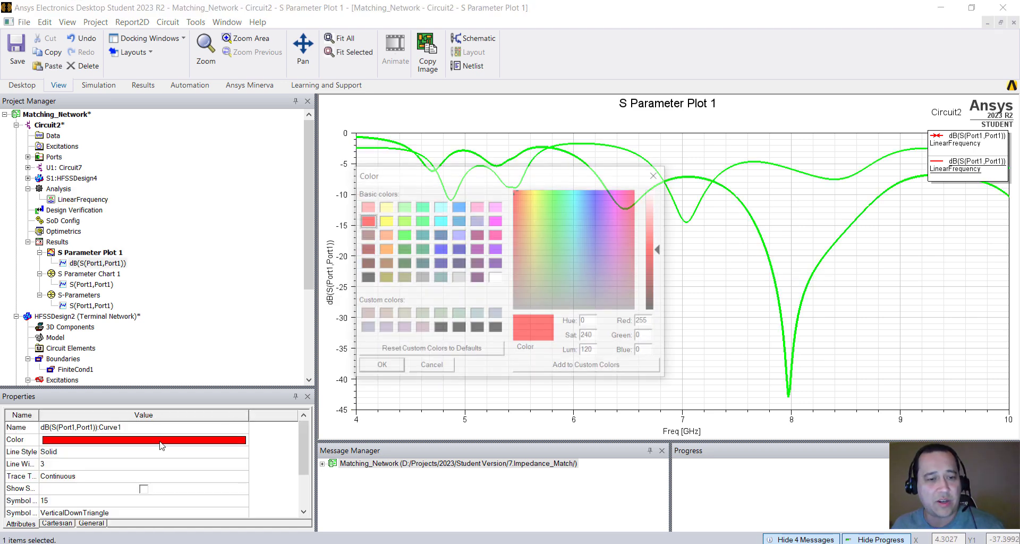
left_click(438, 235)
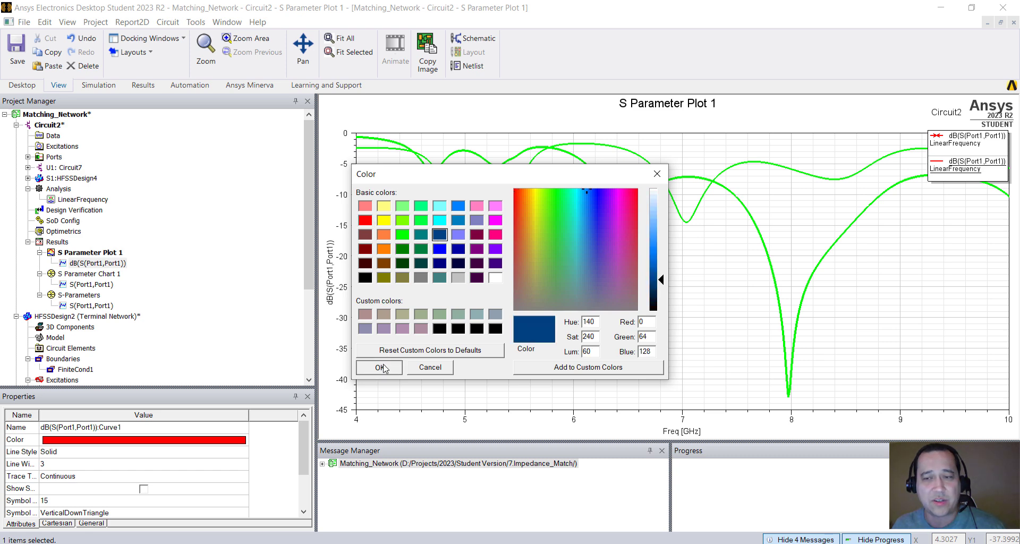
left_click(379, 367)
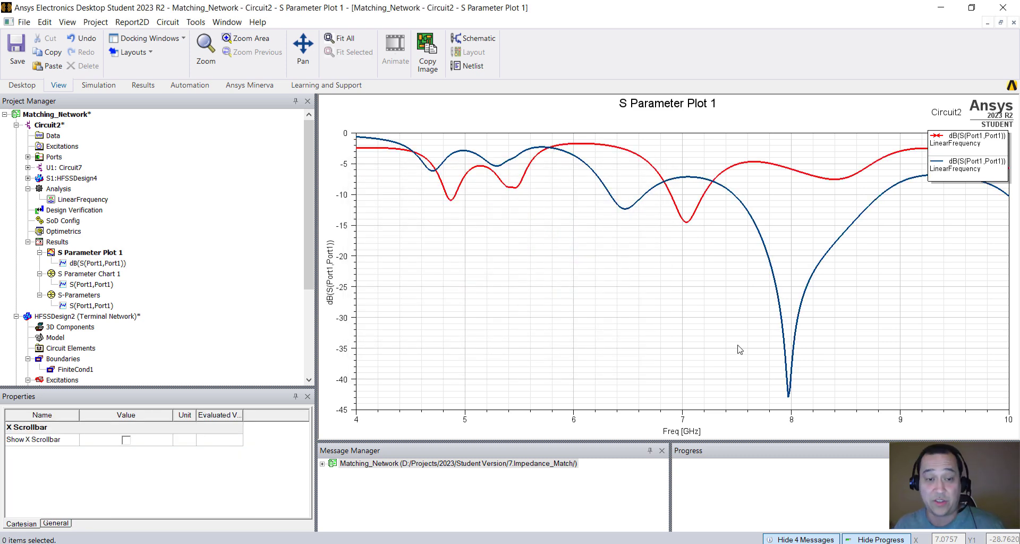